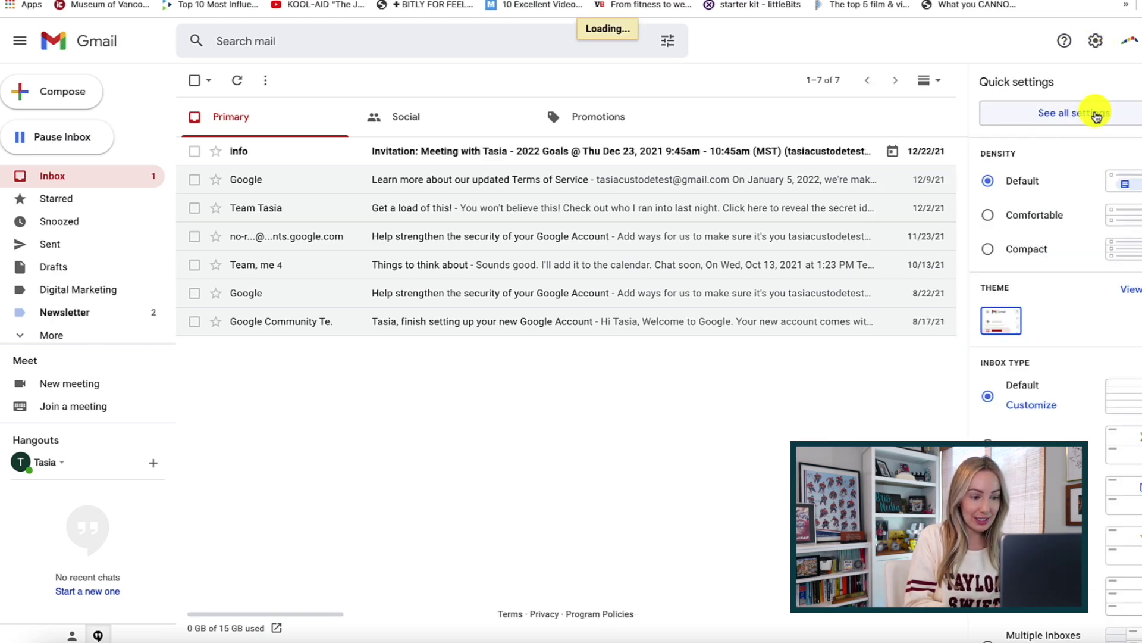
# Open the full settings and examine the options for the Undo Send cancellation period.
pyautogui.click(1096, 116)
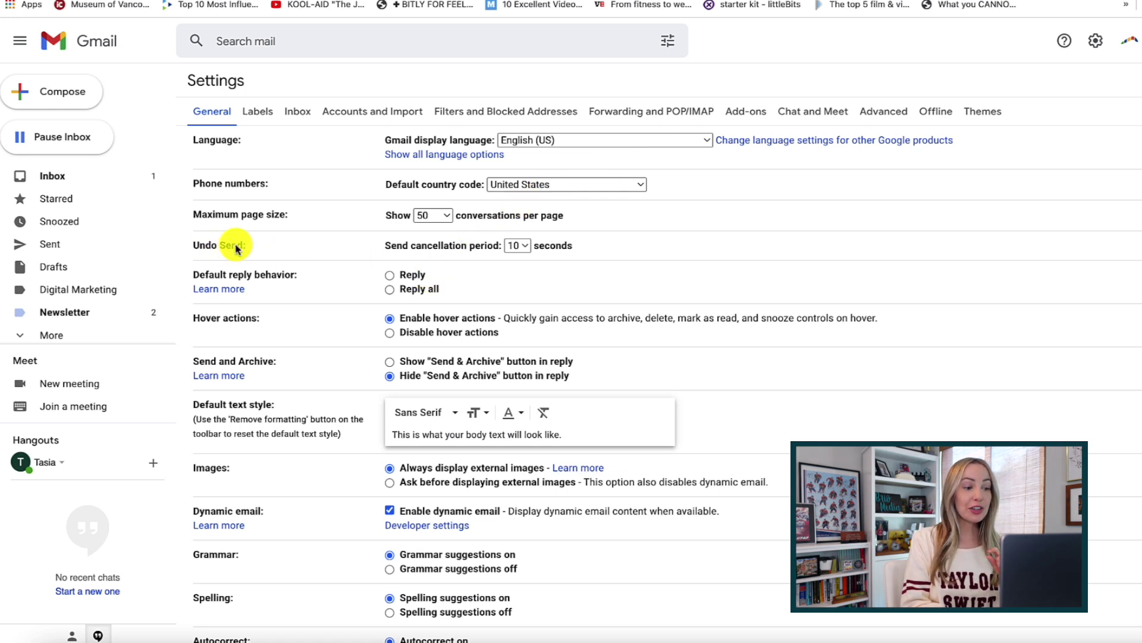
pyautogui.moveTo(384, 245); pyautogui.dragTo(578, 247)
pyautogui.click(553, 249)
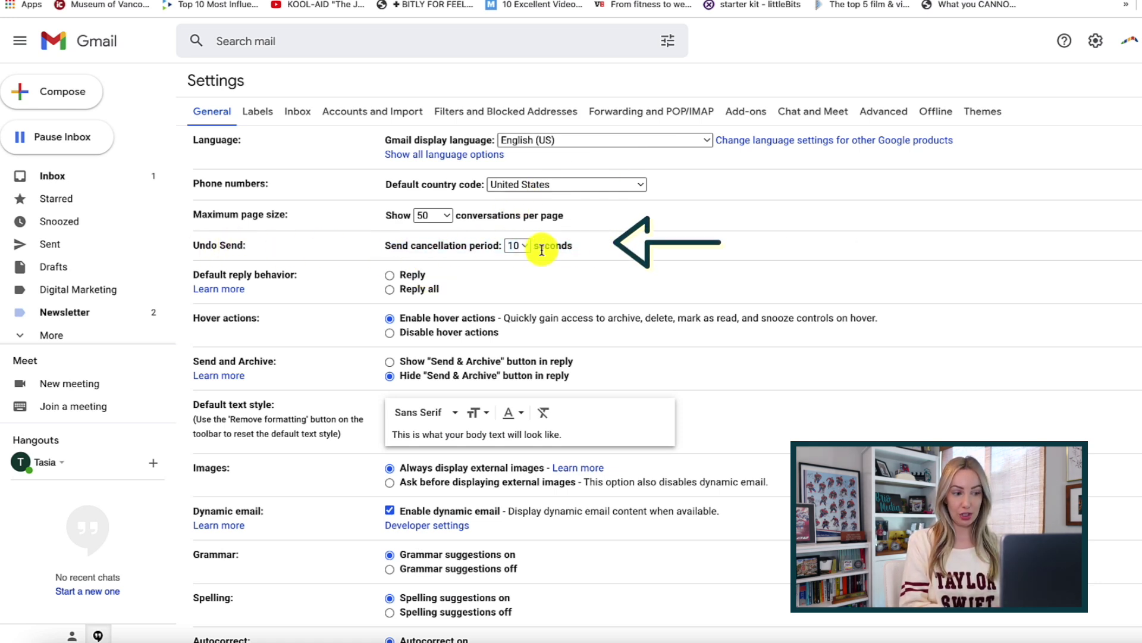
pyautogui.click(518, 246)
pyautogui.click(655, 252)
pyautogui.scroll(-15, 662, 234)
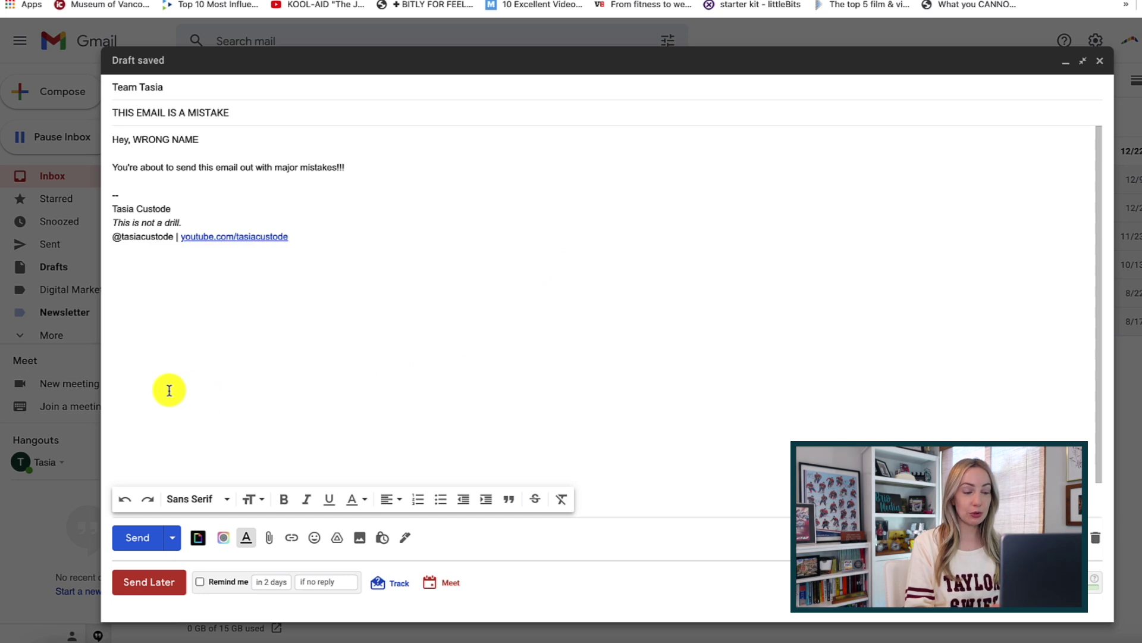
# Send the draft with the subject "THIS EMAIL IS A MISTAKE" and undo the sending.
pyautogui.click(140, 541)
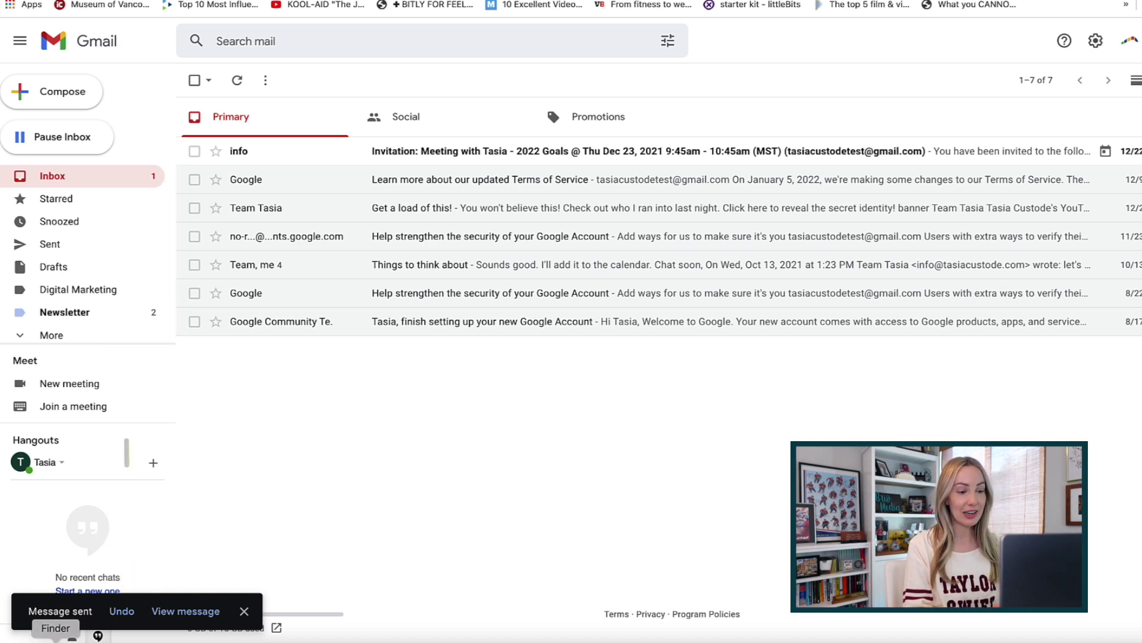
pyautogui.click(125, 611)
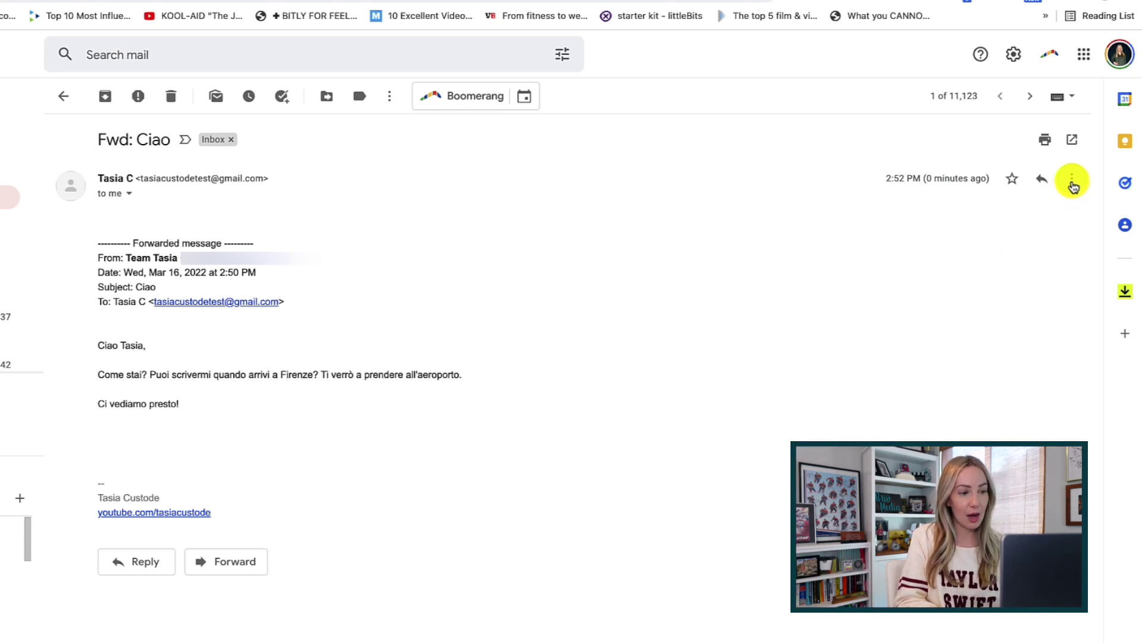
# Translate the opened "Fwd: Ciao" message, choosing English as the target language.
pyautogui.click(1073, 185)
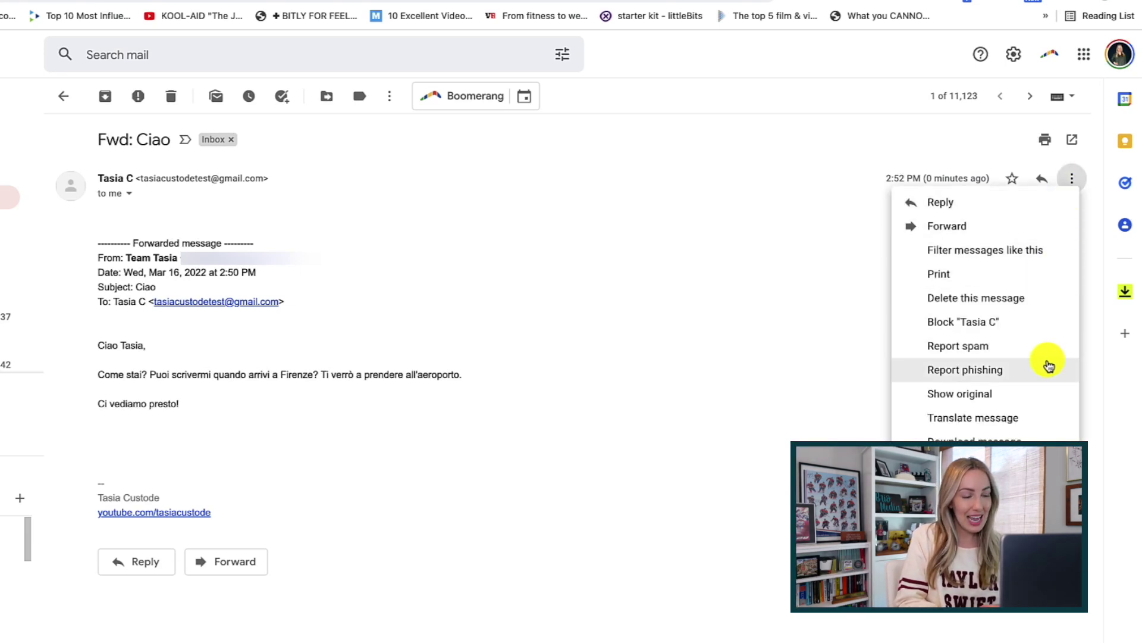
pyautogui.click(1043, 419)
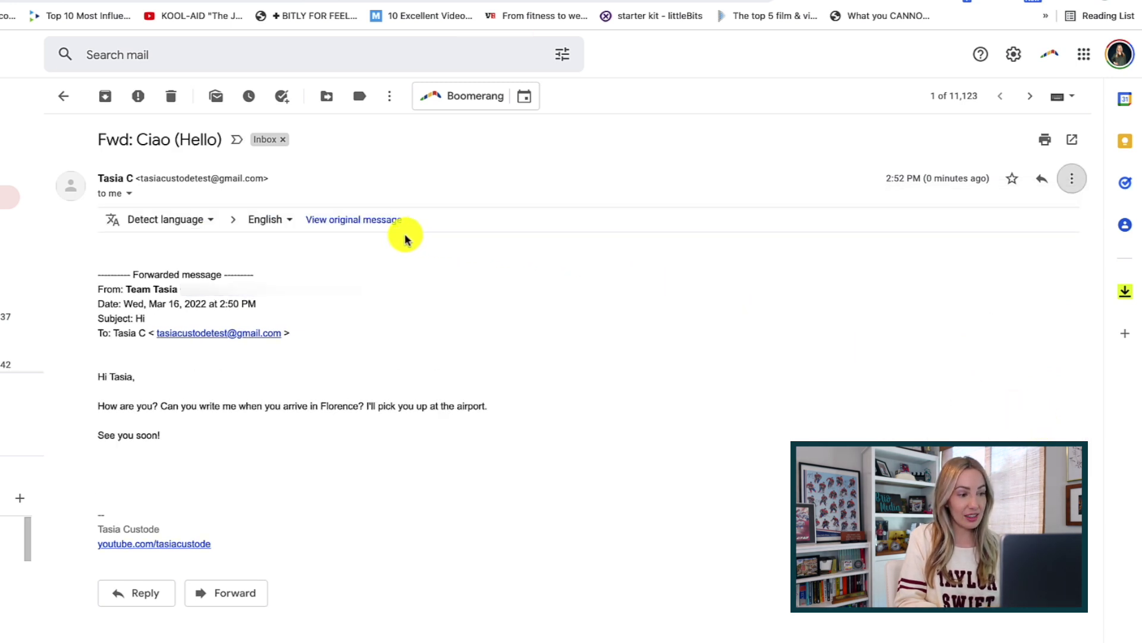
pyautogui.click(275, 221)
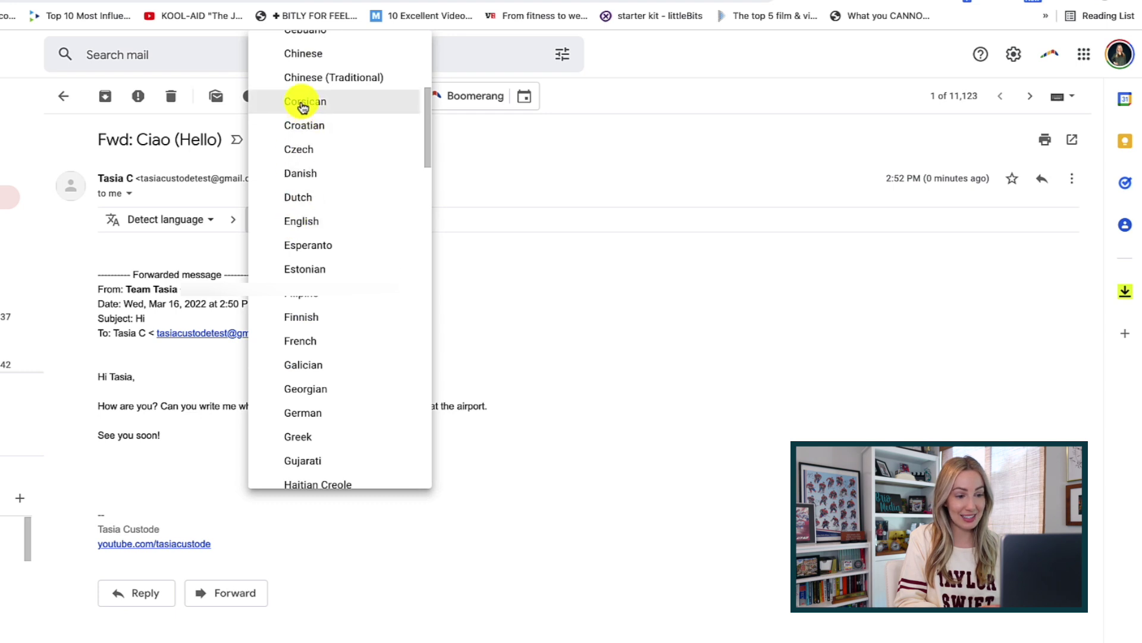
pyautogui.click(315, 221)
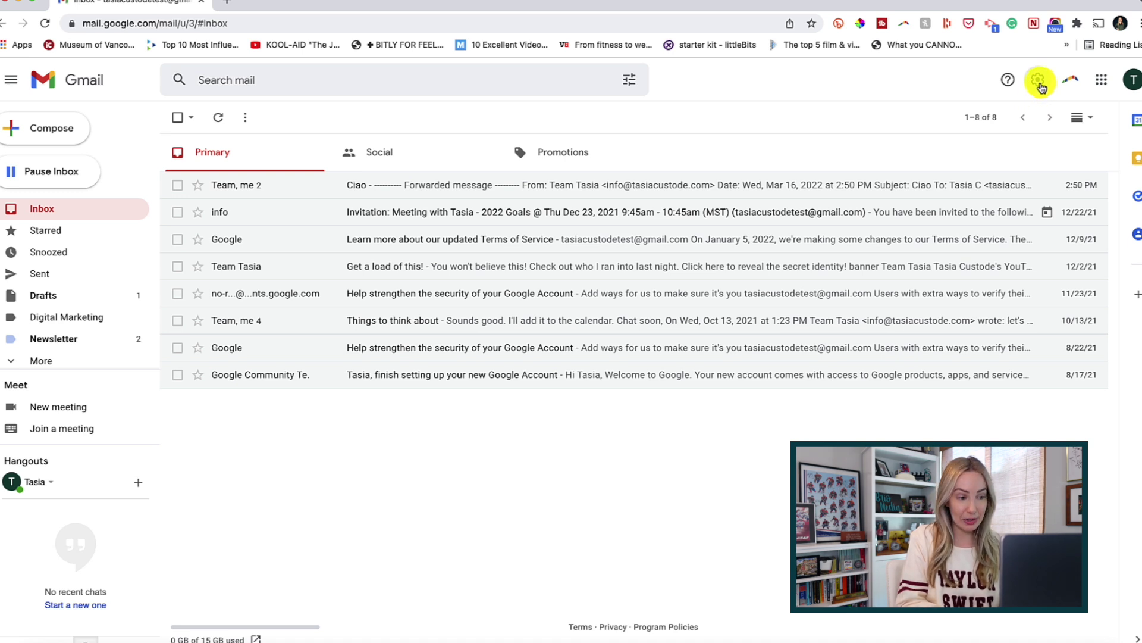
# Open the full general settings and review the contents of the Reply Email Signature and the Primary Signature.
pyautogui.click(1038, 82)
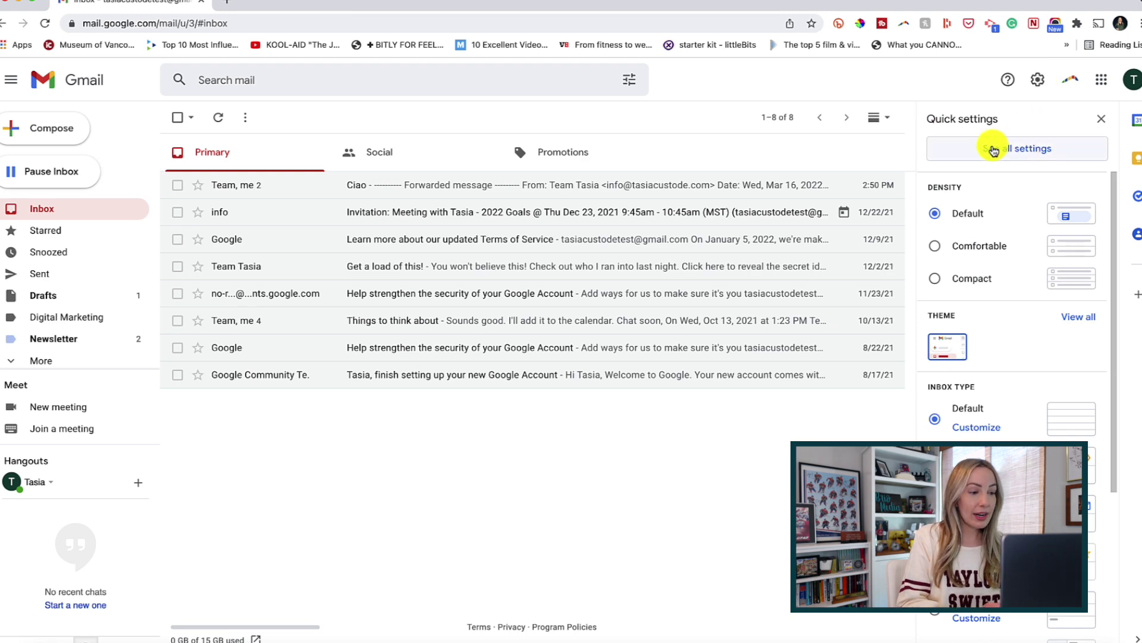
pyautogui.click(1021, 150)
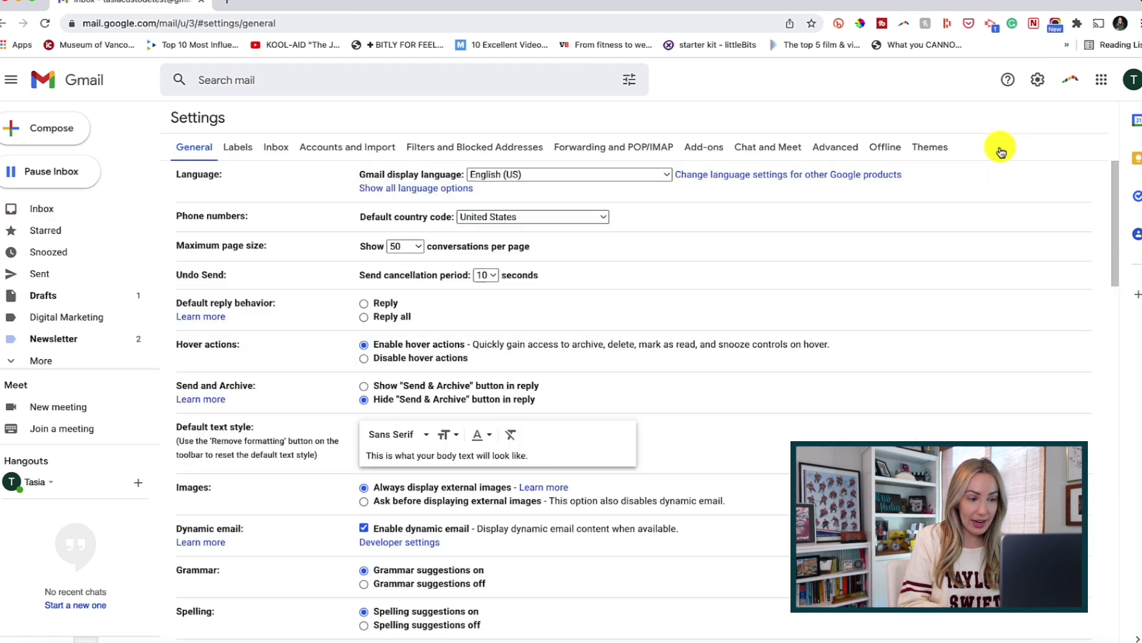
pyautogui.scroll(-13, 753, 277)
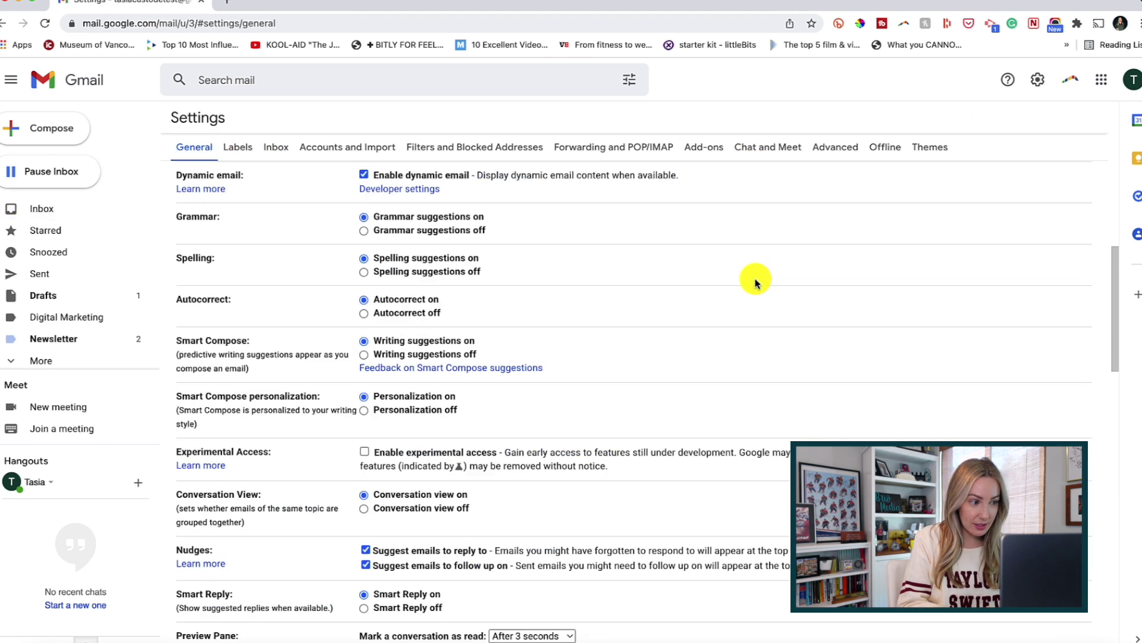
pyautogui.scroll(-7, 755, 282)
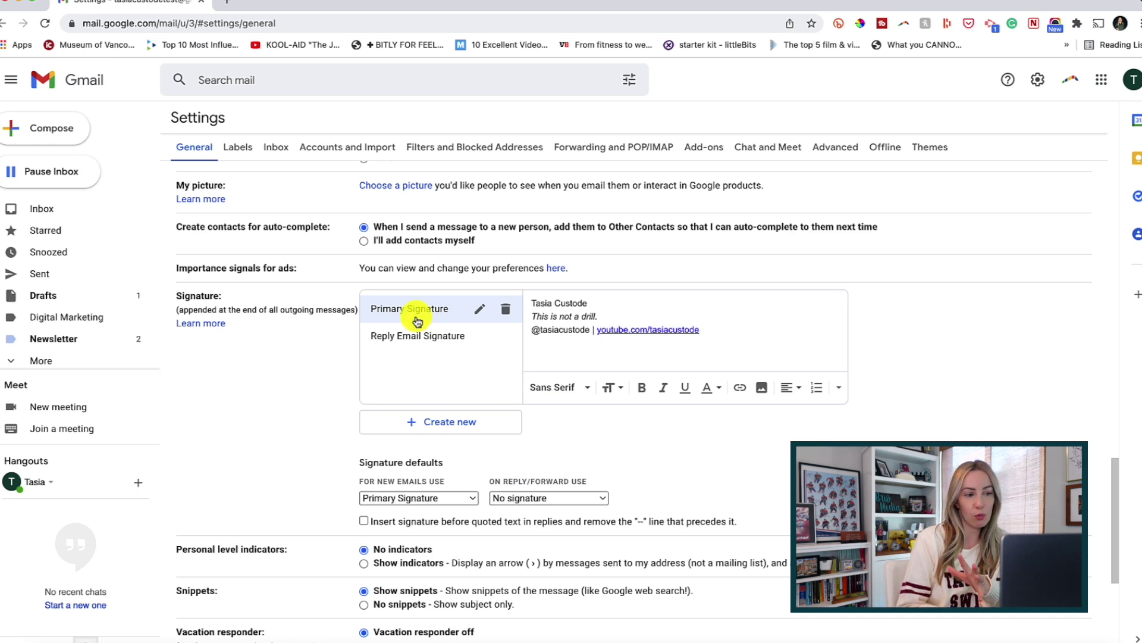
pyautogui.click(419, 343)
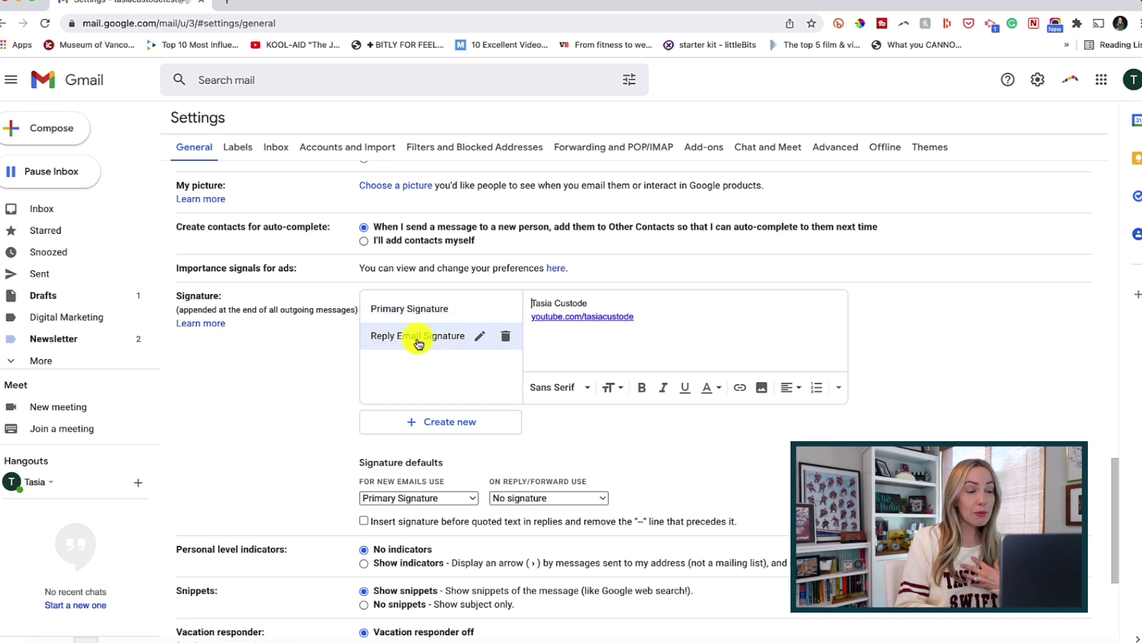
pyautogui.click(409, 310)
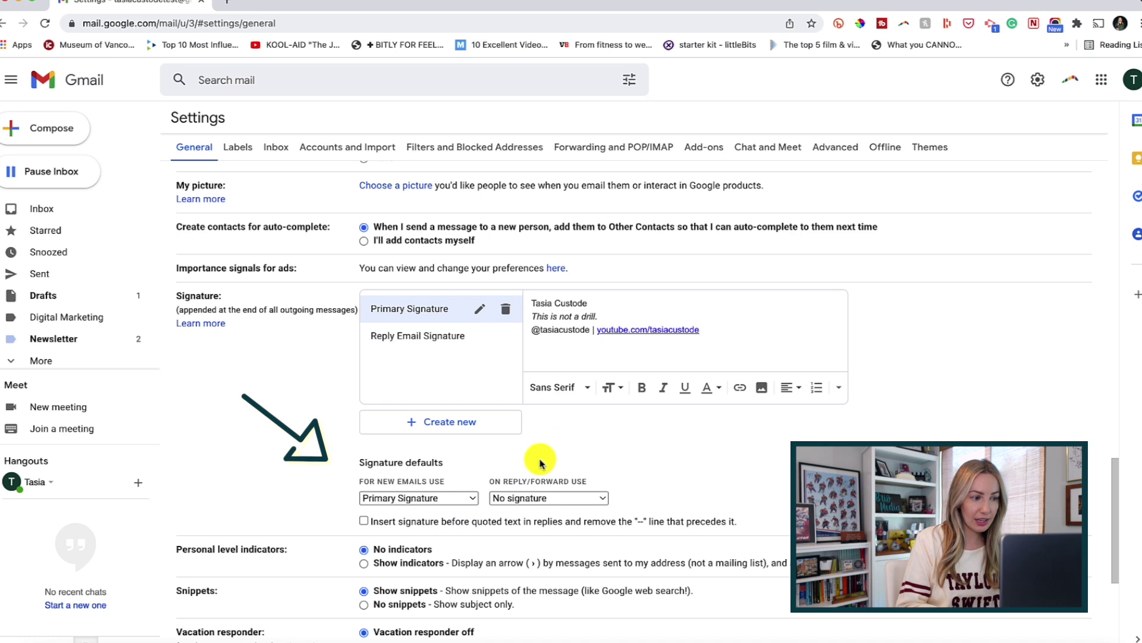
# Check the signature default choices for new emails and for replies and forwards, keeping Primary Signature for new emails.
pyautogui.click(455, 499)
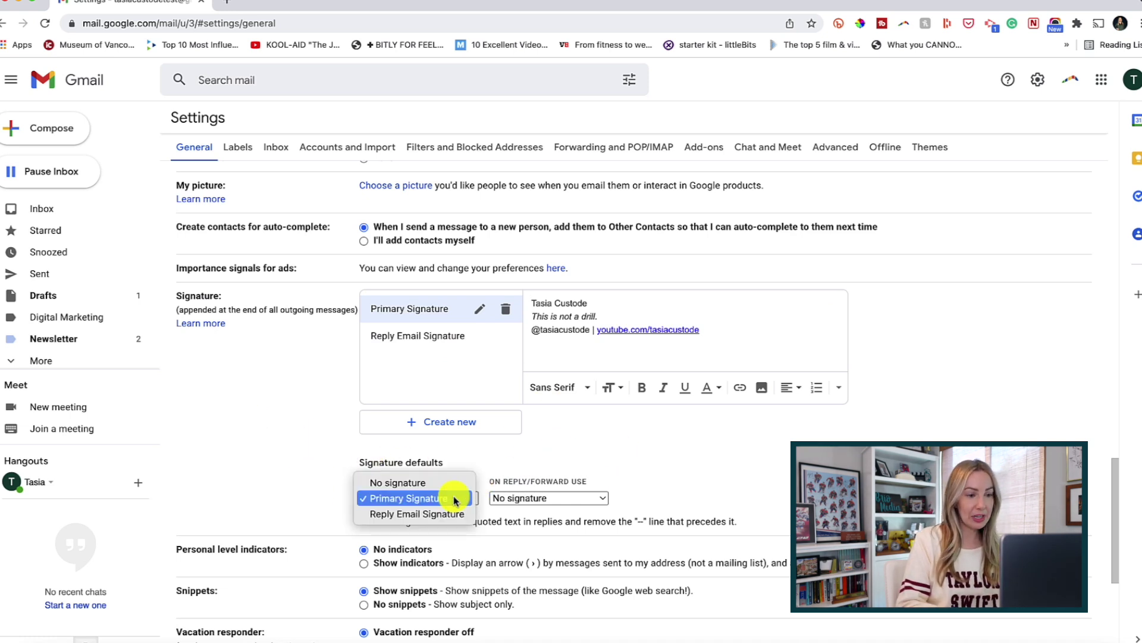
pyautogui.click(454, 499)
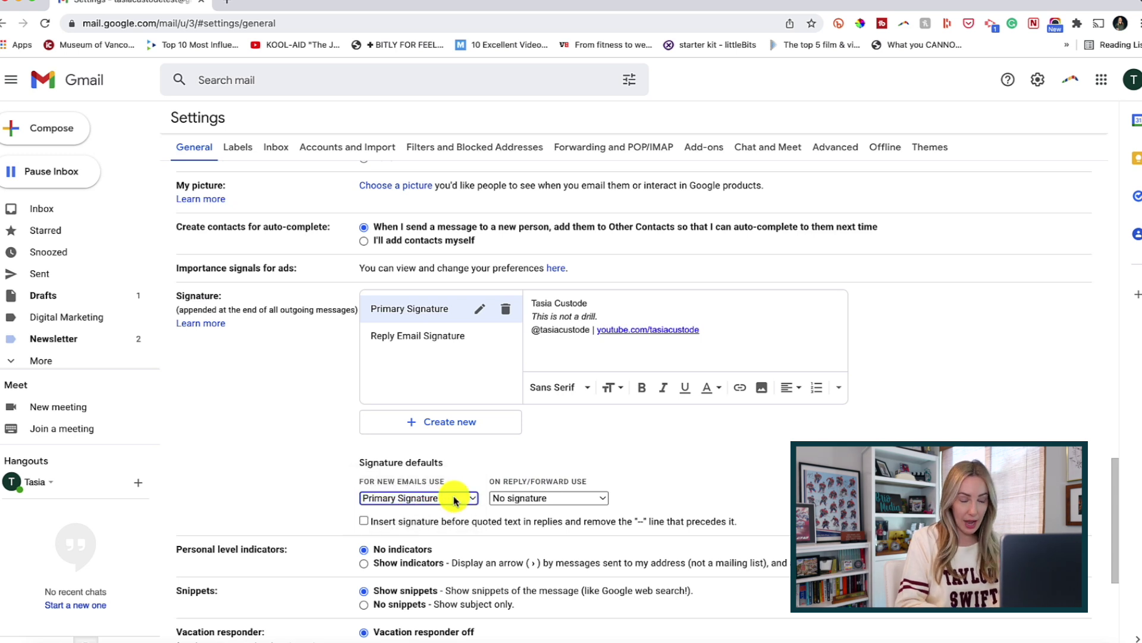
pyautogui.click(553, 500)
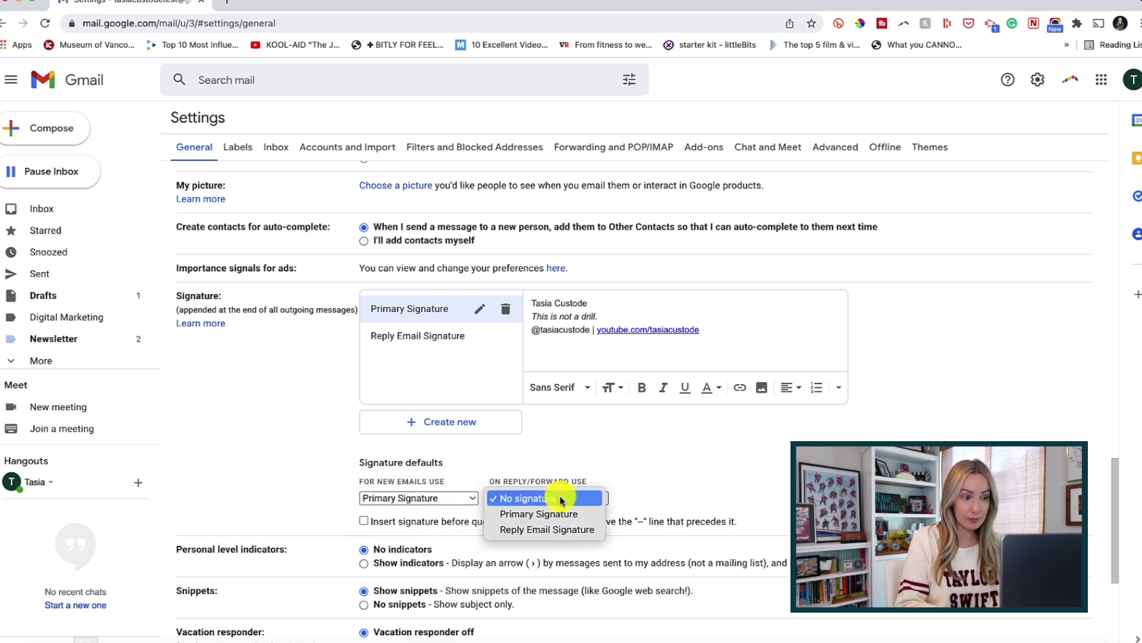
pyautogui.click(628, 495)
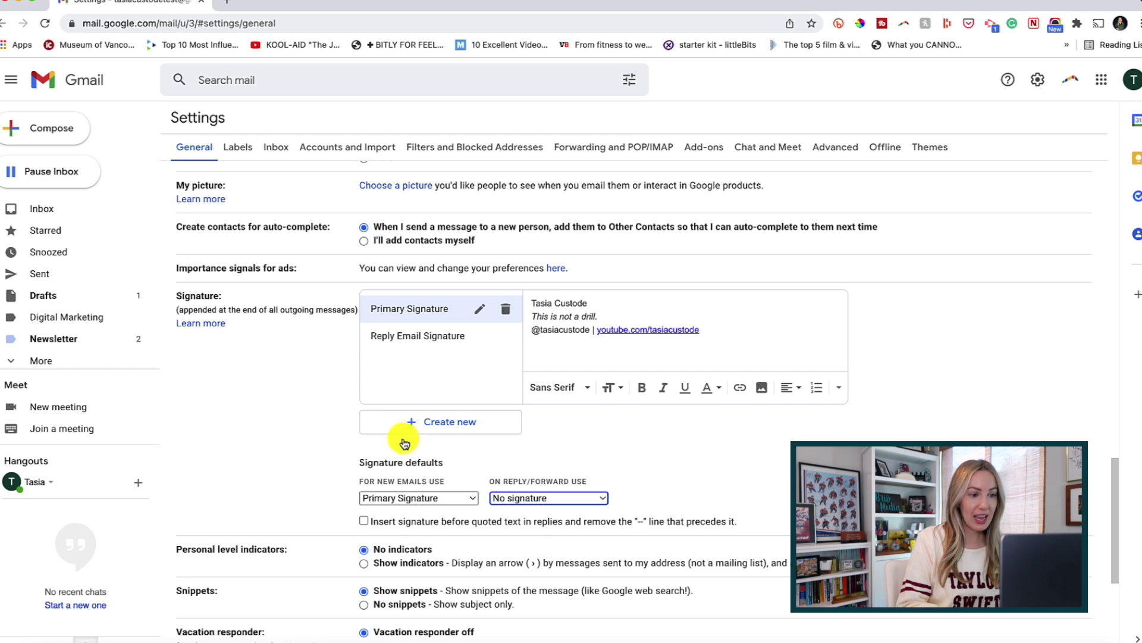
# Create a signature named "Partnership Replies" containing the team name, a "Subscribe on YouTube" link and the italic line "What a great example signature!".
pyautogui.click(457, 425)
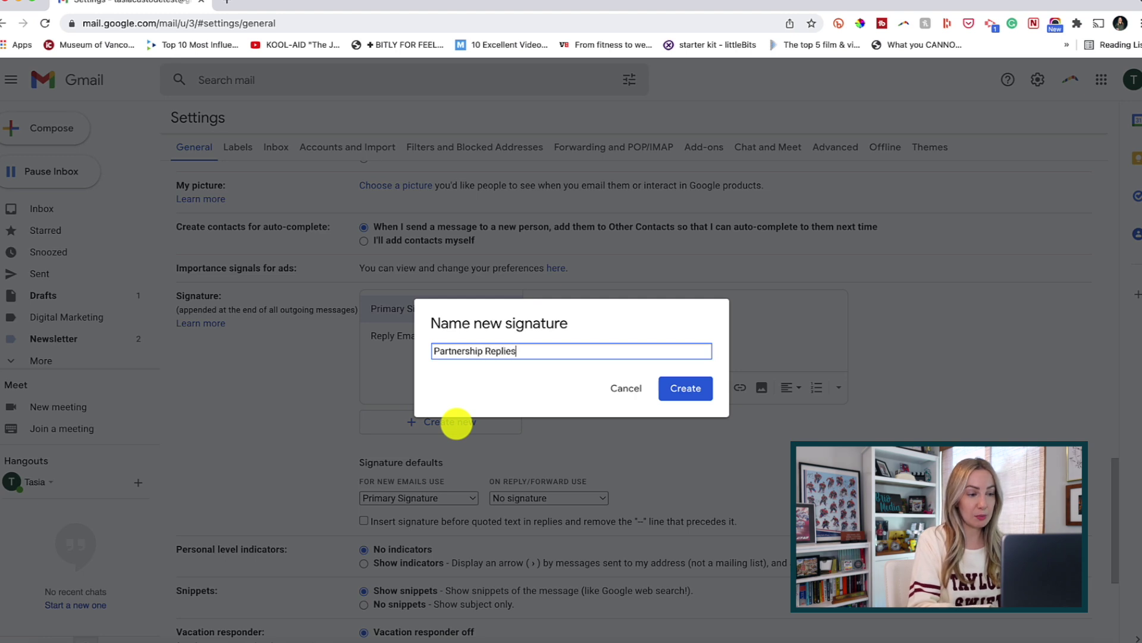
pyautogui.click(674, 399)
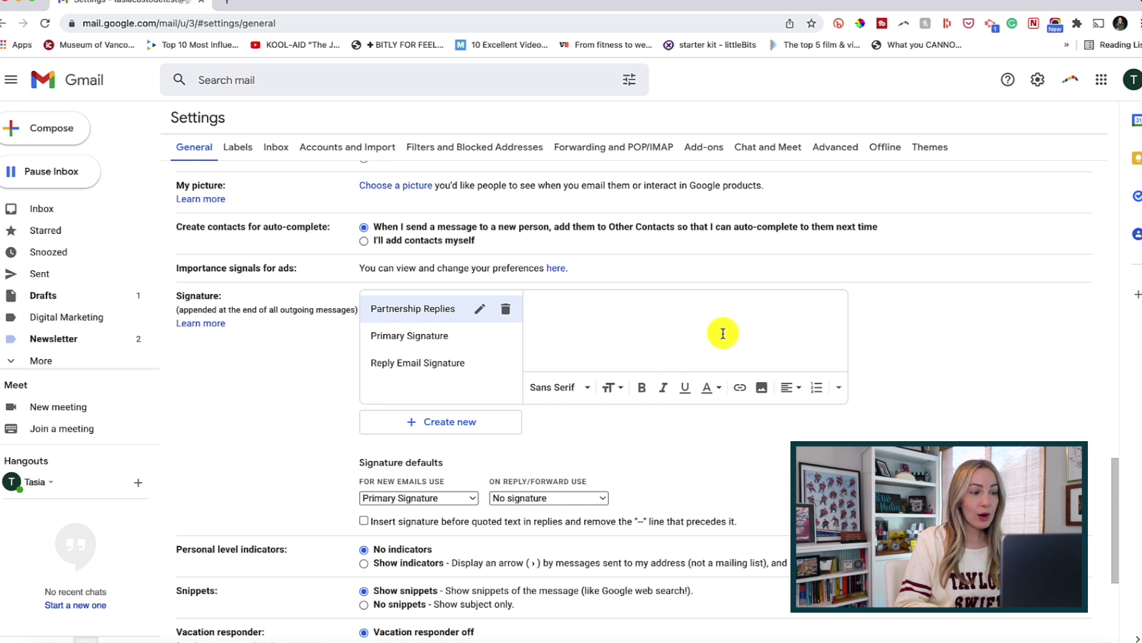
pyautogui.write('Team Tasia Subscribe on YouTube What a great example signature!')
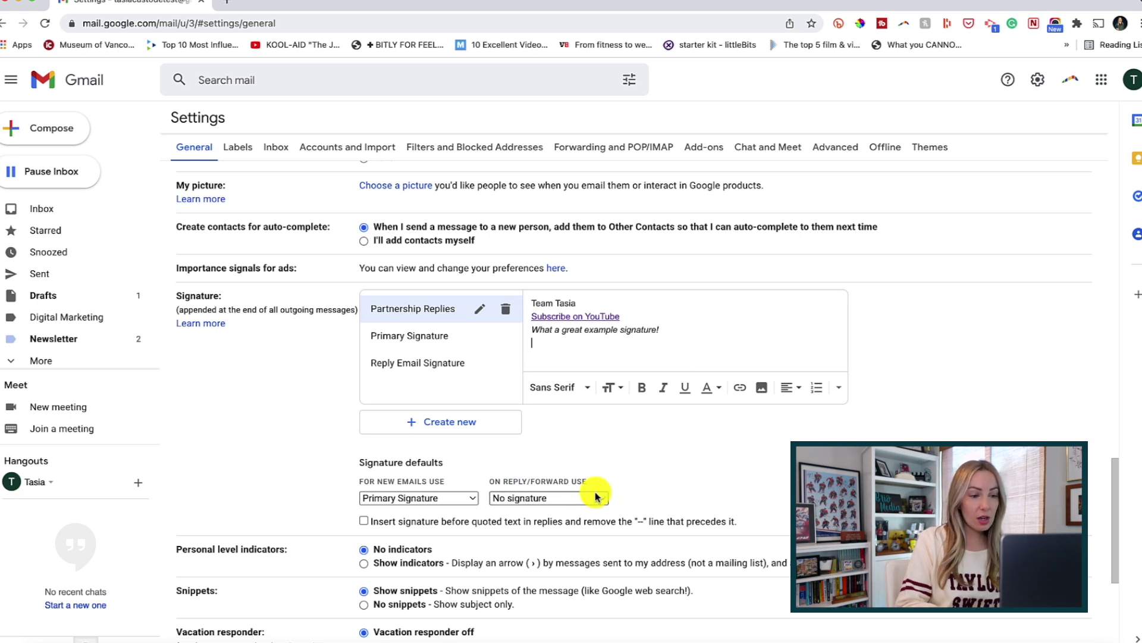
# Set Partnership Replies as the default signature for replies and forwards, and save the settings changes.
pyautogui.click(576, 503)
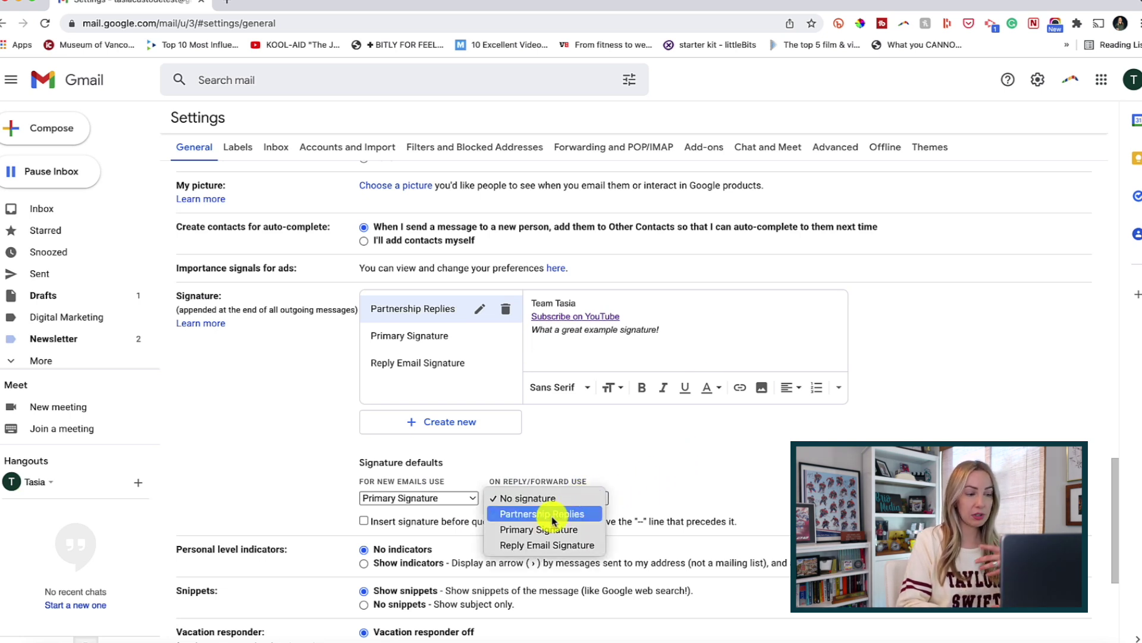
pyautogui.click(579, 515)
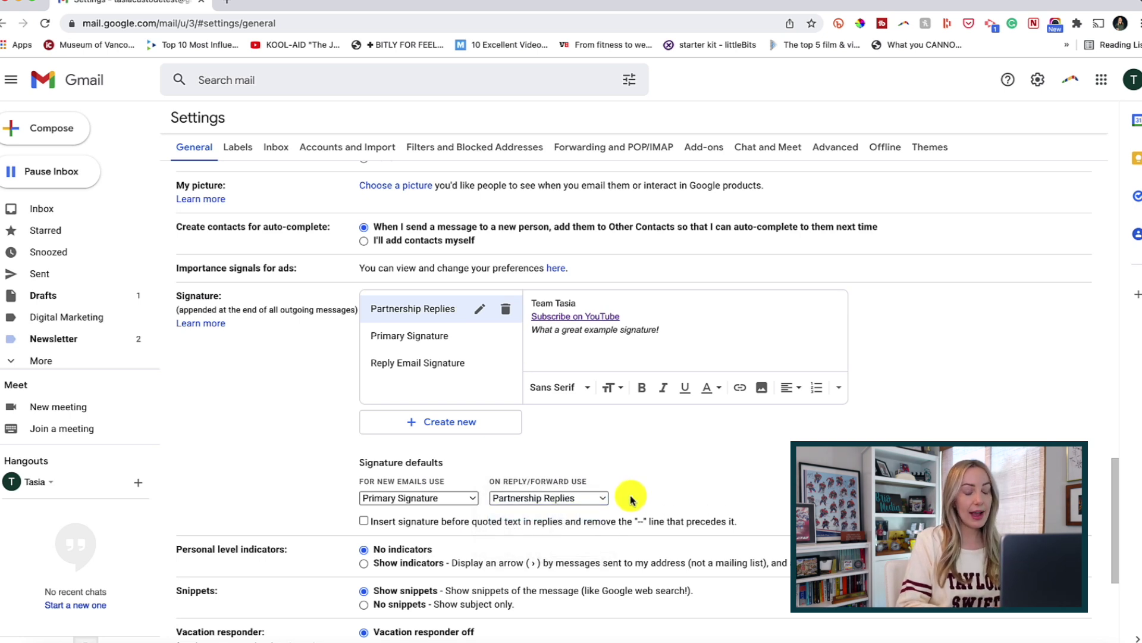
pyautogui.scroll(-5, 631, 500)
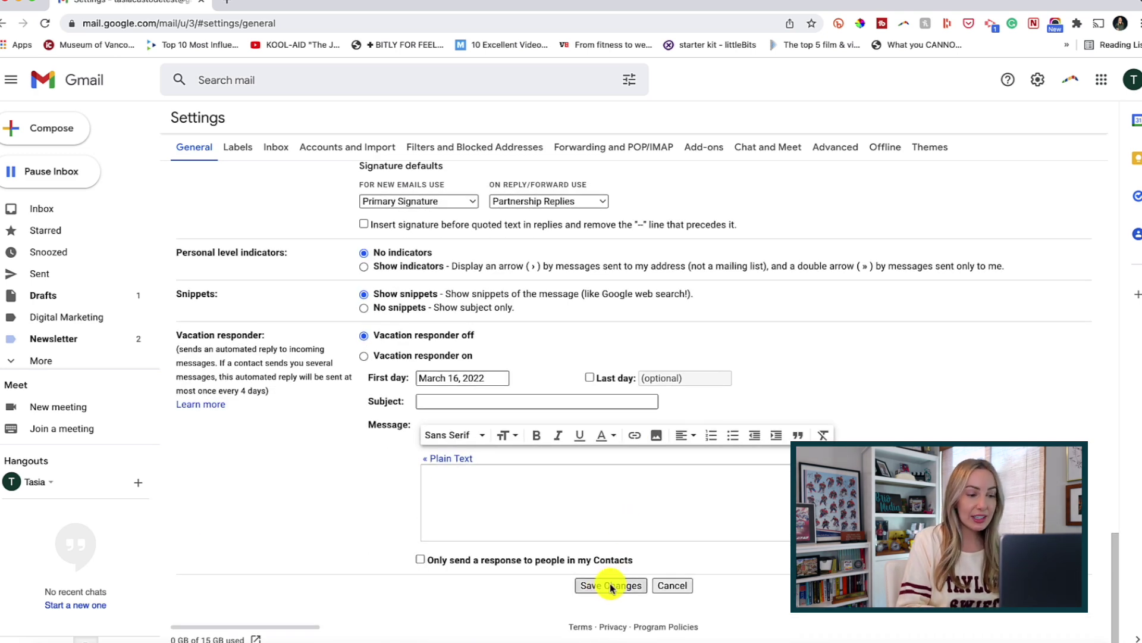
pyautogui.click(611, 585)
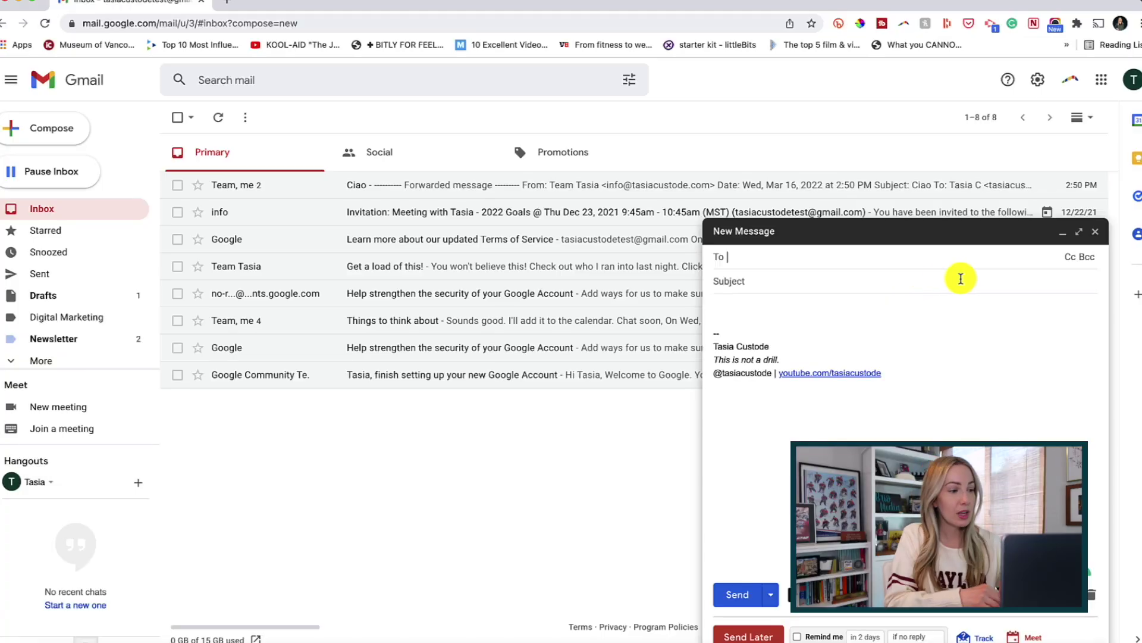
# Expand the new message to the large compose view and choose Partnership Replies as its signature.
pyautogui.click(1079, 232)
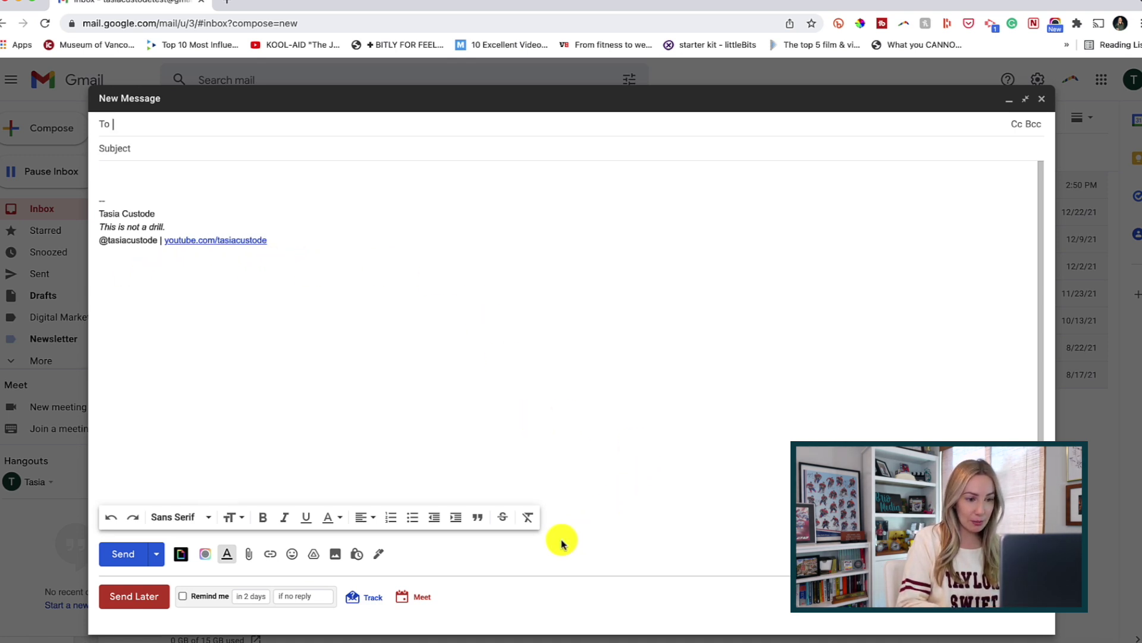
pyautogui.click(381, 555)
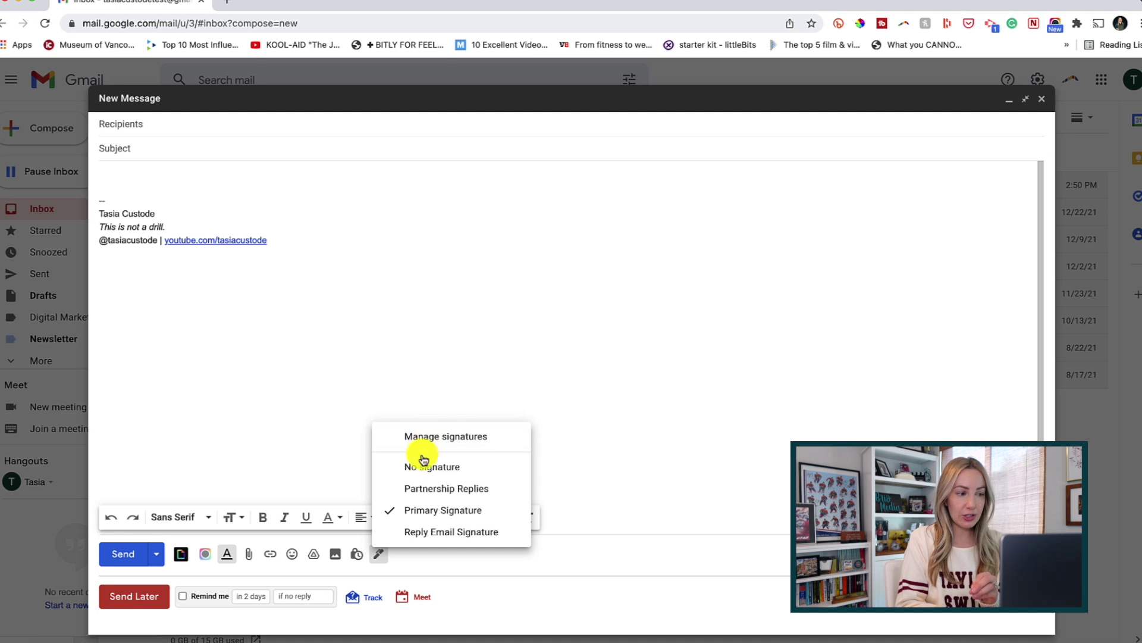
pyautogui.click(513, 493)
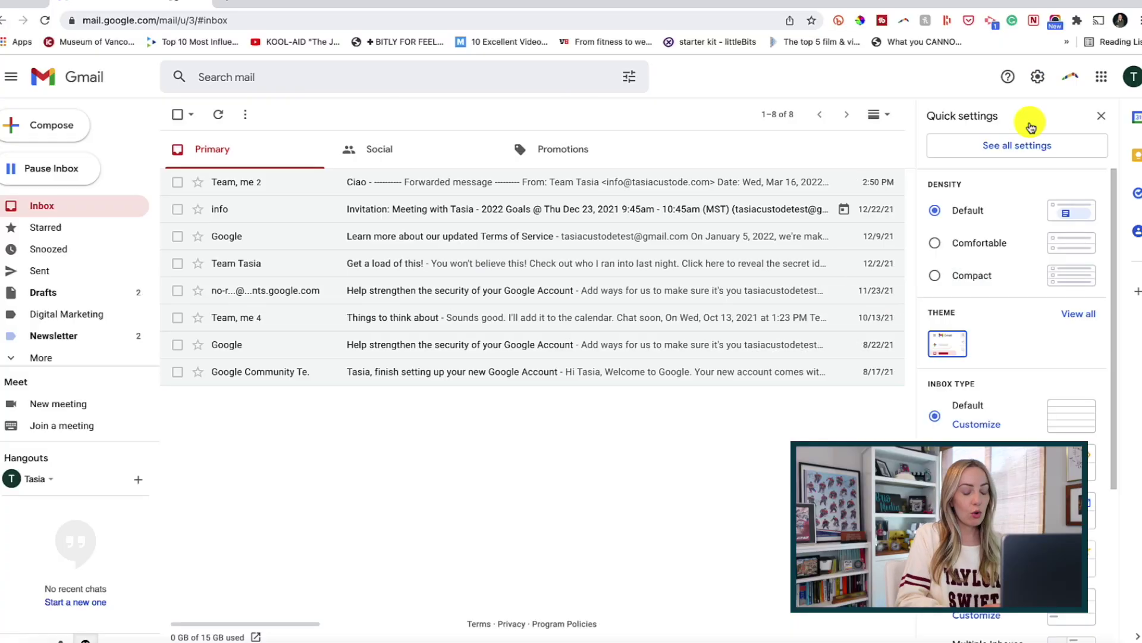
# Enable Templates in the advanced settings and save the changes.
pyautogui.click(1022, 145)
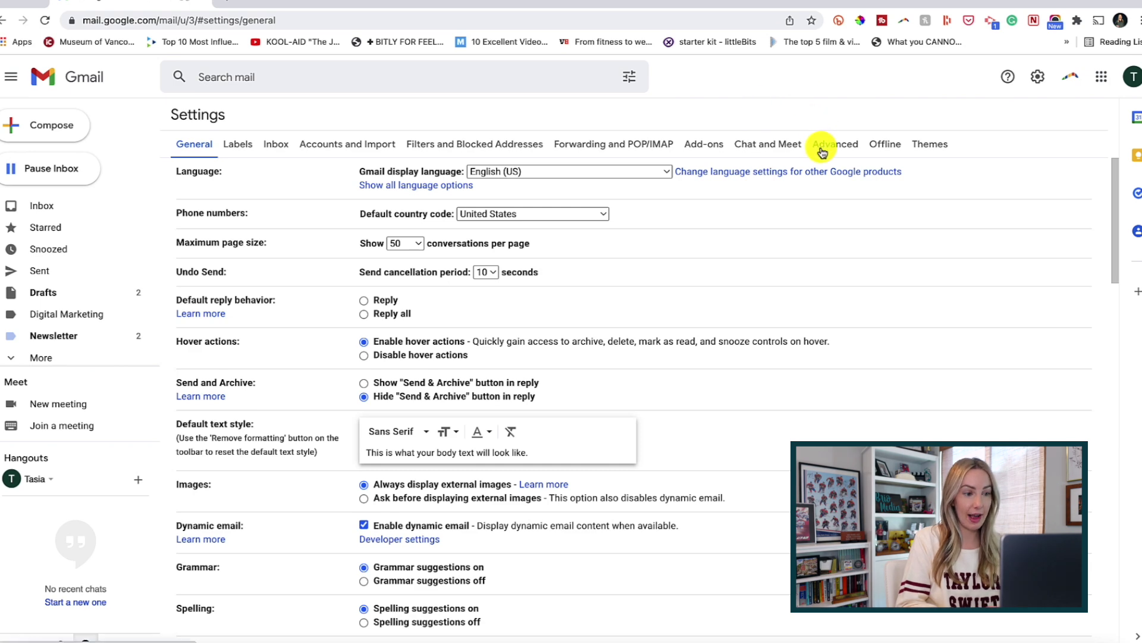
pyautogui.click(840, 146)
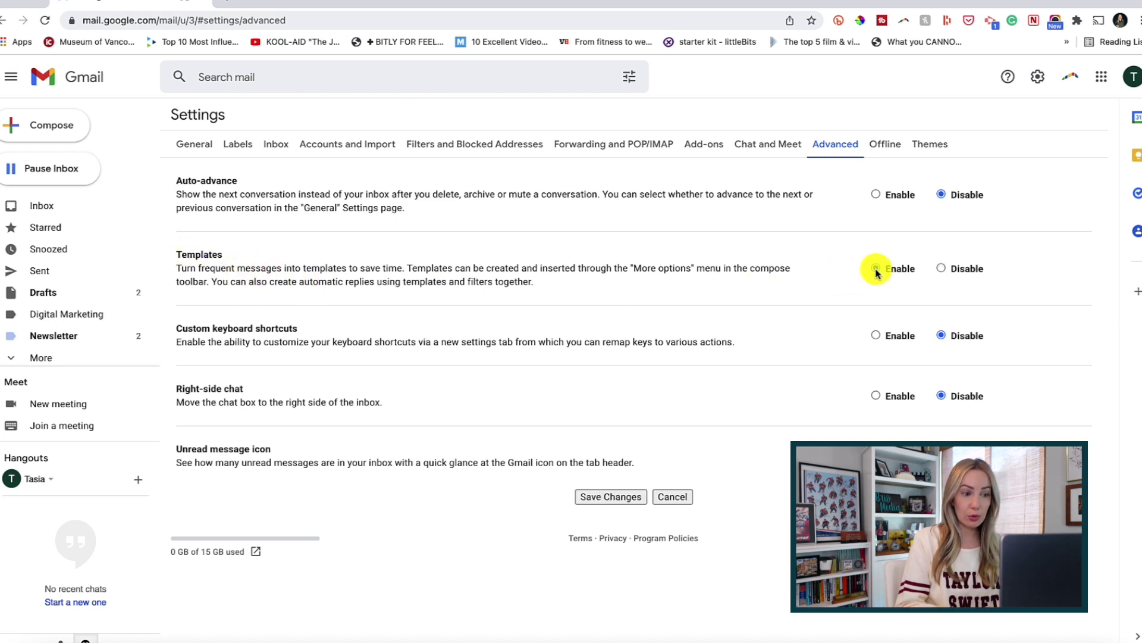
pyautogui.click(612, 500)
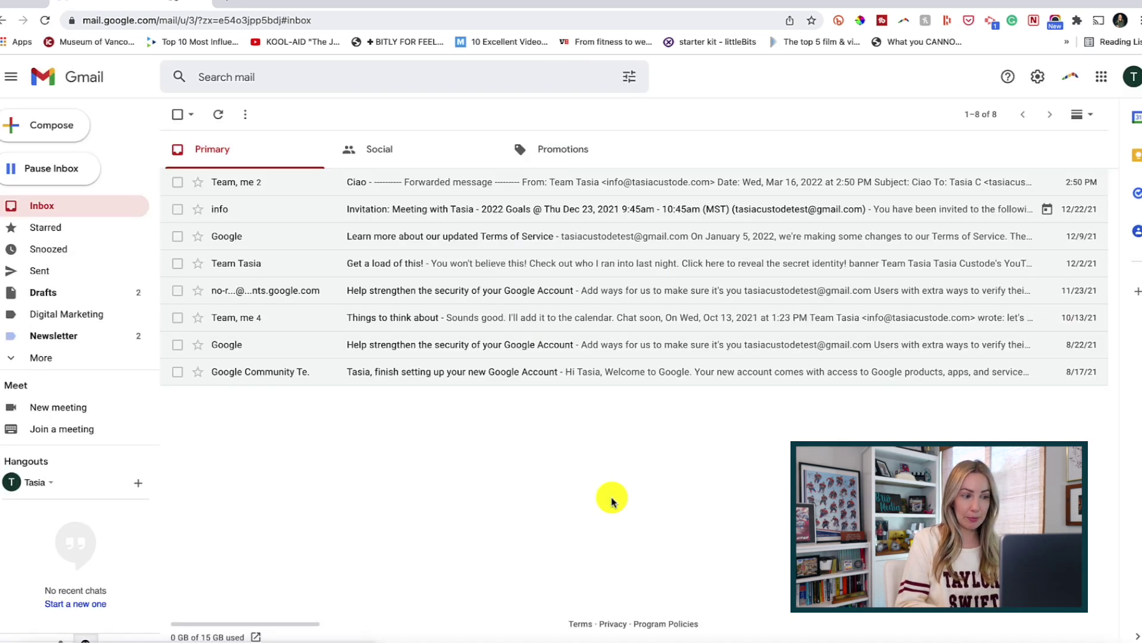
# Write a new message thanking them for reaching out, noting the attached partnership rate sheet, inviting questions, looking forward to hearing back, and closing with "Thank you,".
pyautogui.click(51, 136)
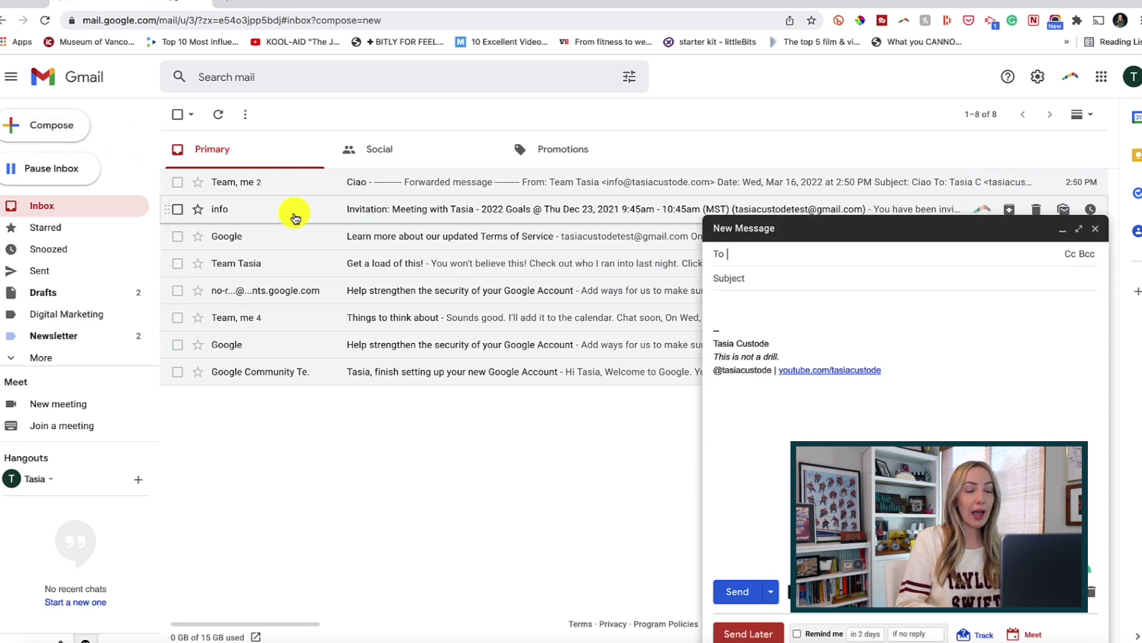
pyautogui.click(1079, 228)
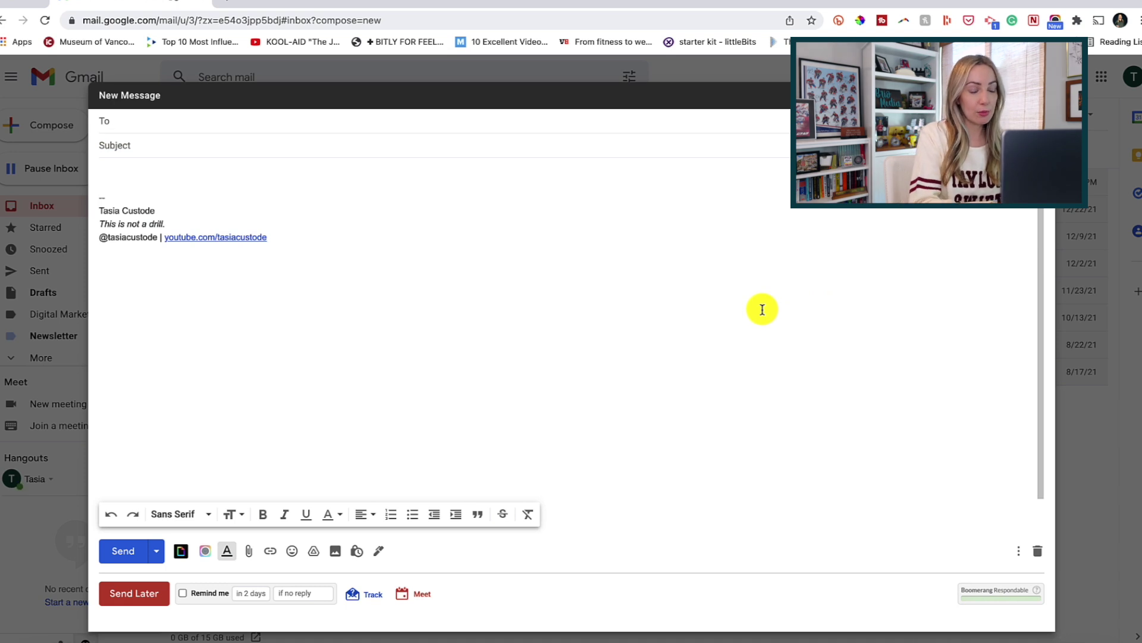
pyautogui.click(114, 173)
pyautogui.write('Hi Thank you for reaching out. As requested, please find attached my partnership rate sheet. Let me know if you have any questions. I look forward to hearing from you. Thank you,')
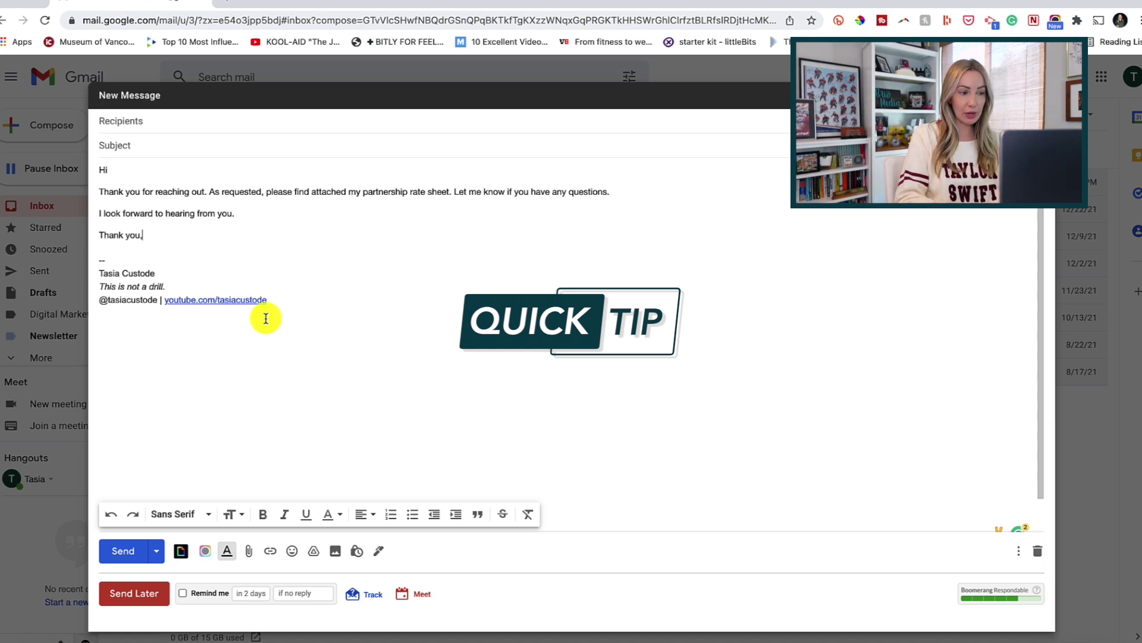
# Remove the signature from the draft and save the message as a new template named Partnership Requests.
pyautogui.moveTo(267, 301)
pyautogui.mouseDown()
pyautogui.moveTo(101, 290)
pyautogui.moveTo(93, 262)
pyautogui.mouseUp()
pyautogui.press('BackSpace')
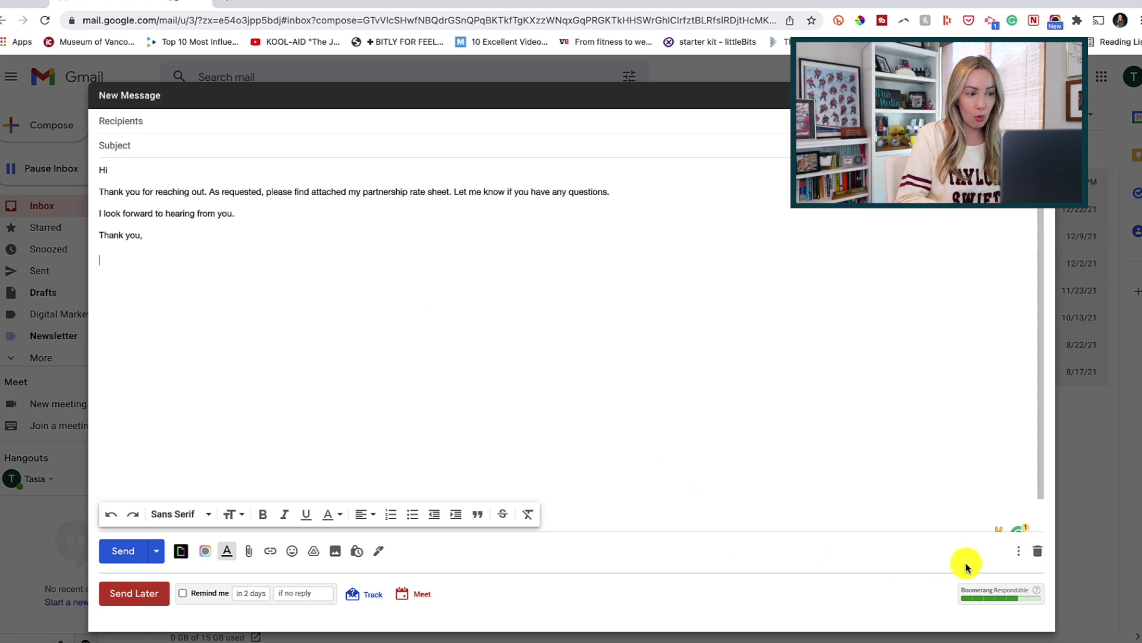
pyautogui.click(1021, 553)
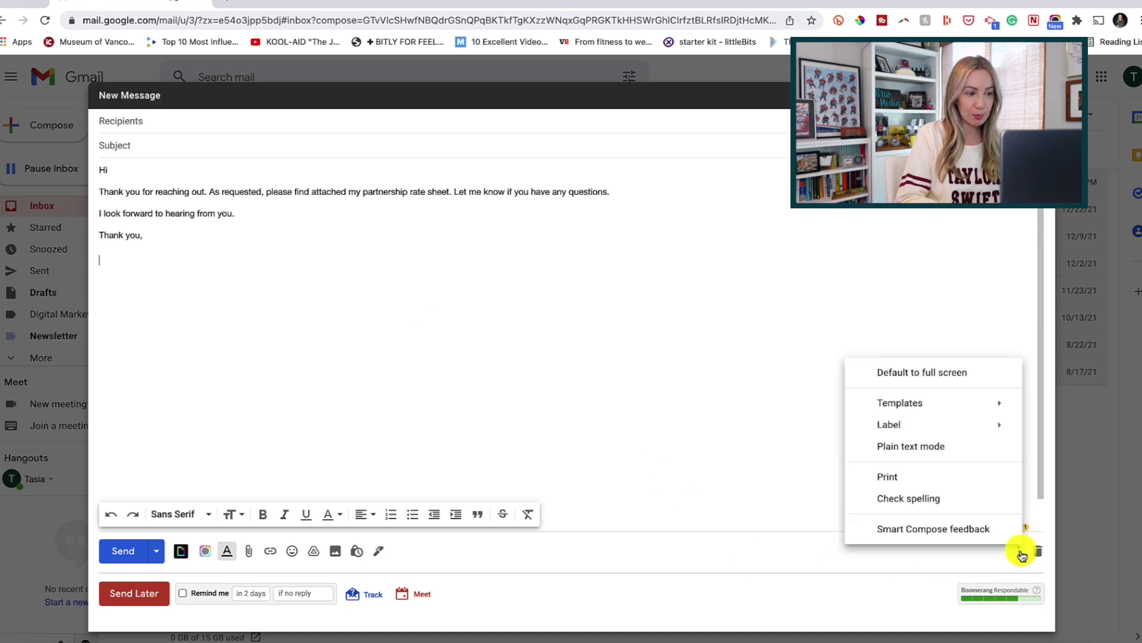
pyautogui.moveTo(907, 405)
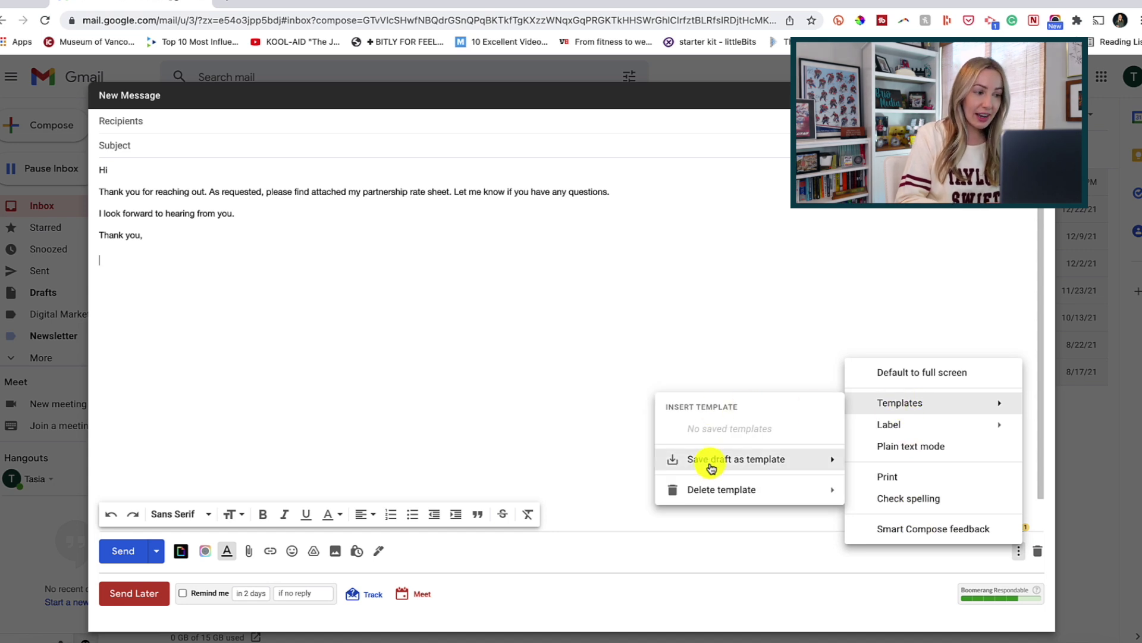
pyautogui.moveTo(730, 466)
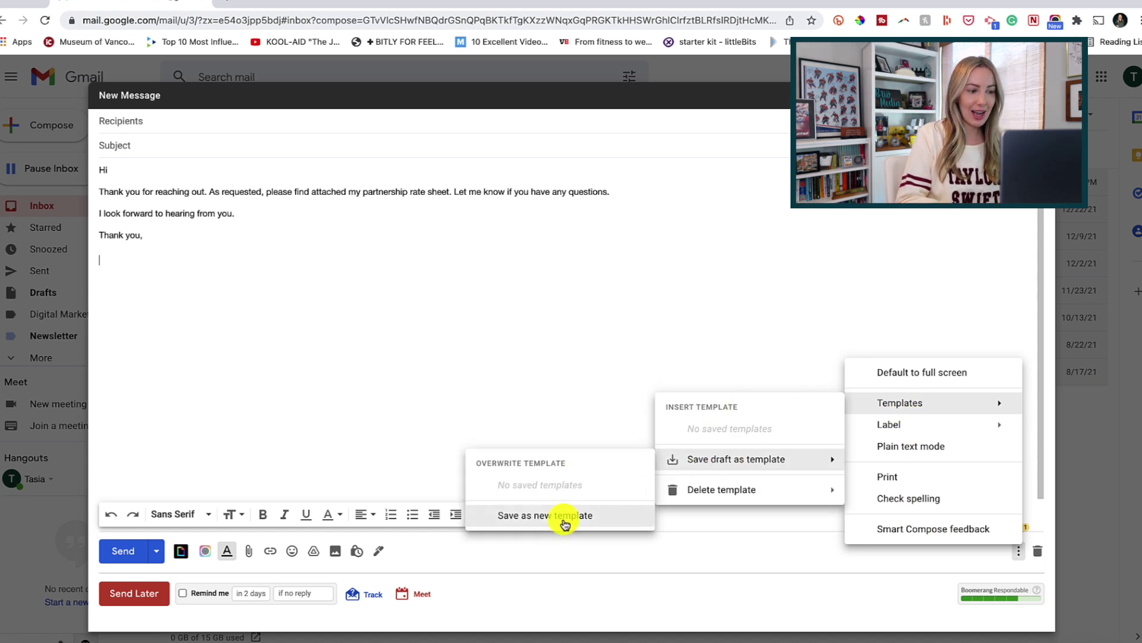
pyautogui.click(610, 523)
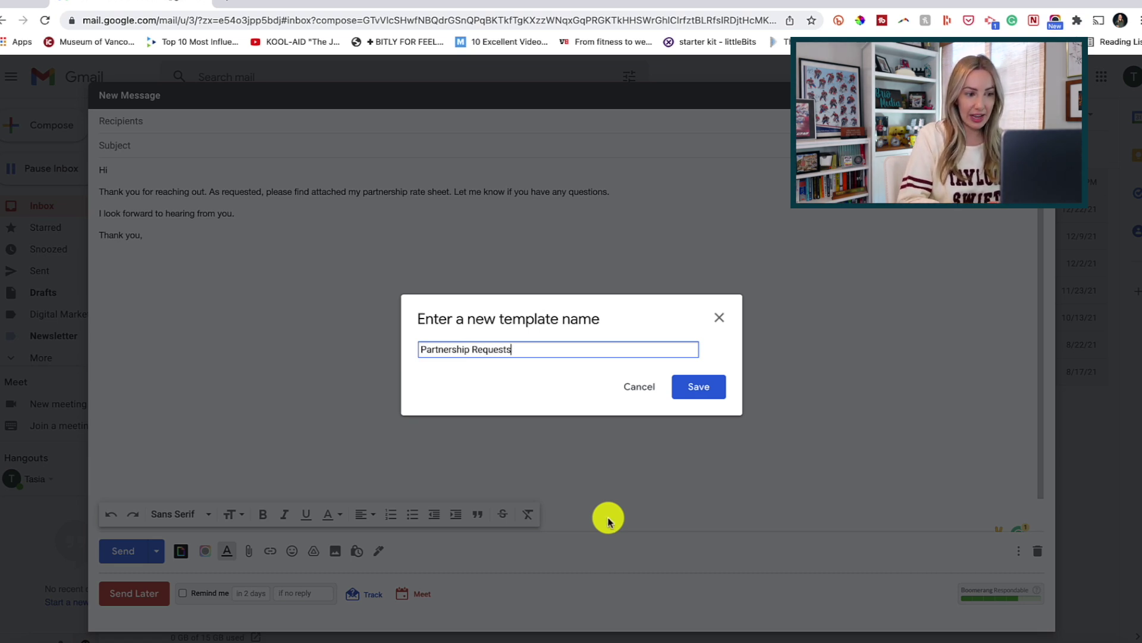
pyautogui.click(704, 389)
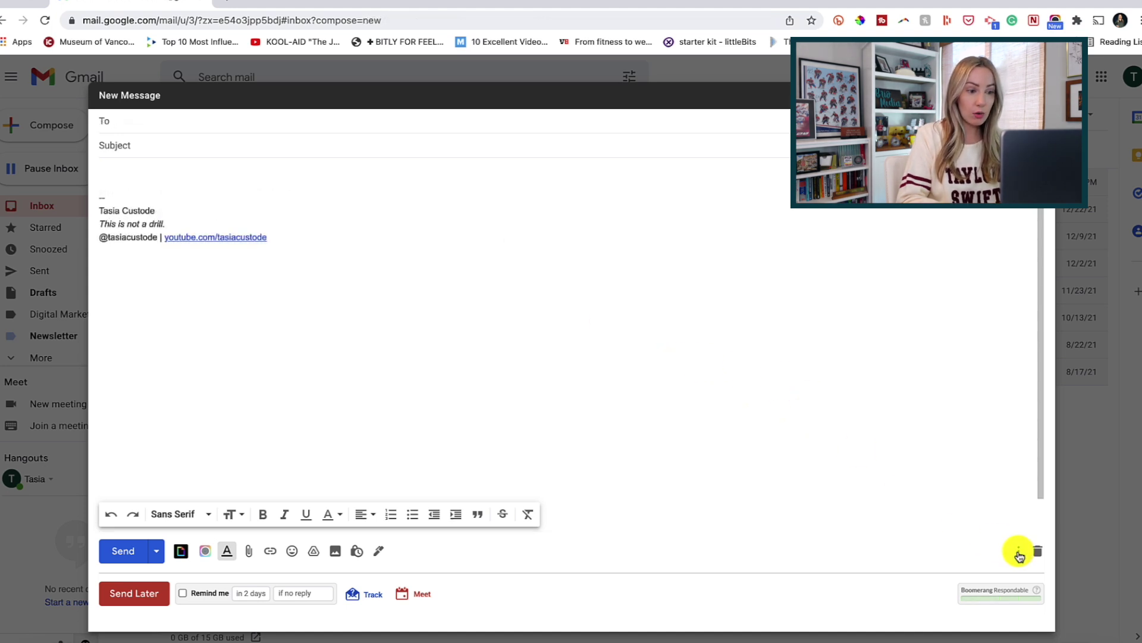
# Insert the Partnership Requests template into the new message.
pyautogui.click(1018, 552)
pyautogui.moveTo(926, 410)
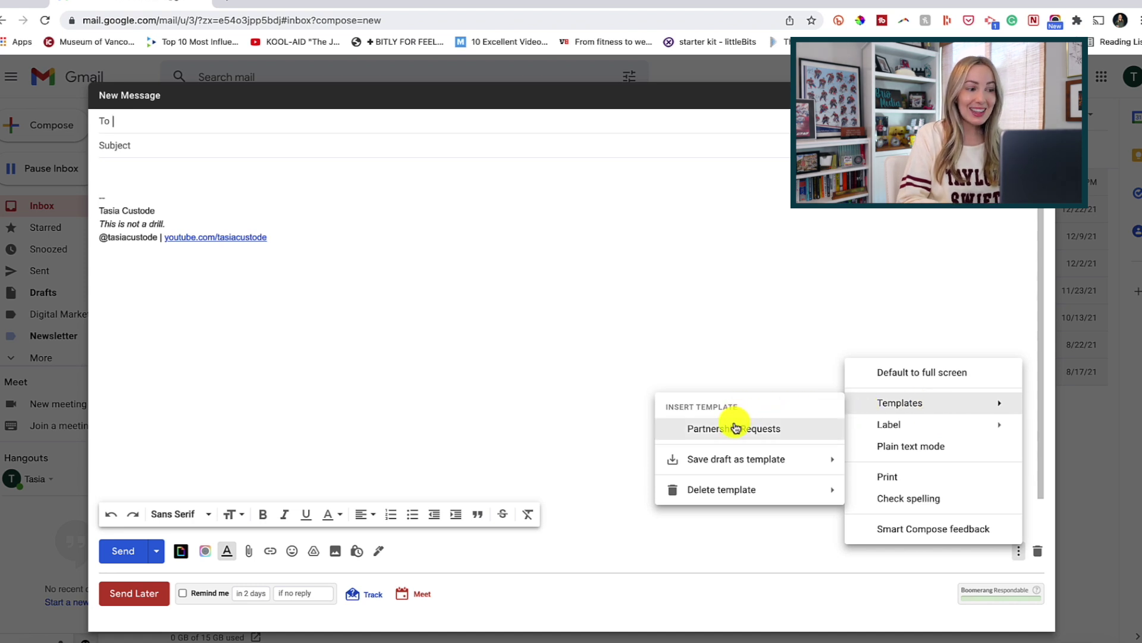
pyautogui.click(801, 430)
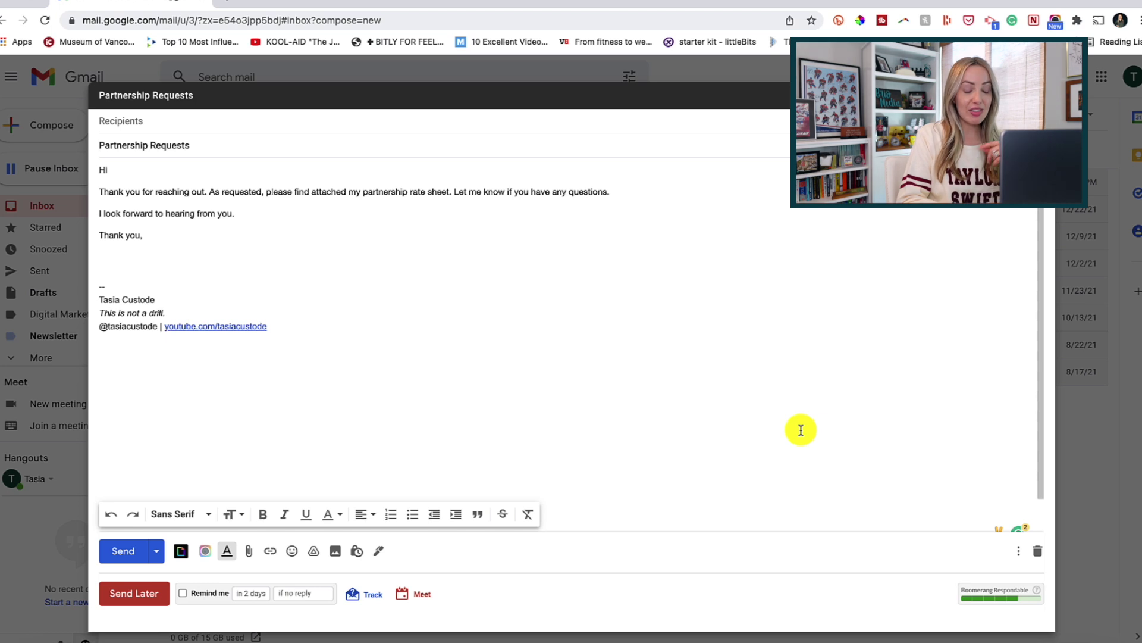
# Choose the saved Partnership Requests template for deletion.
pyautogui.click(1019, 551)
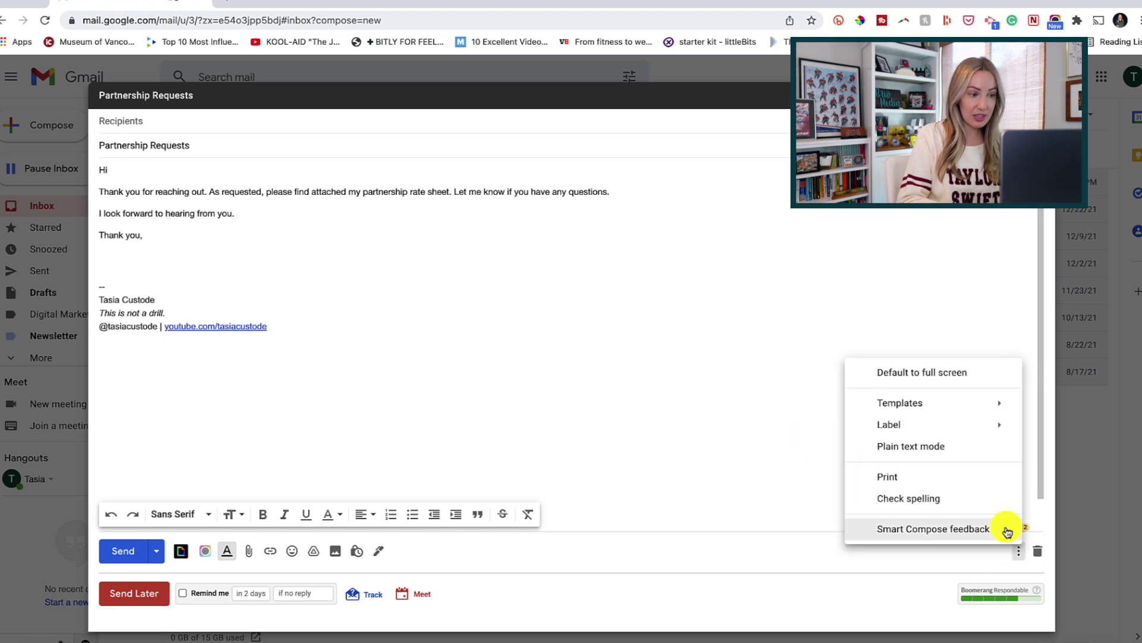
pyautogui.moveTo(981, 406)
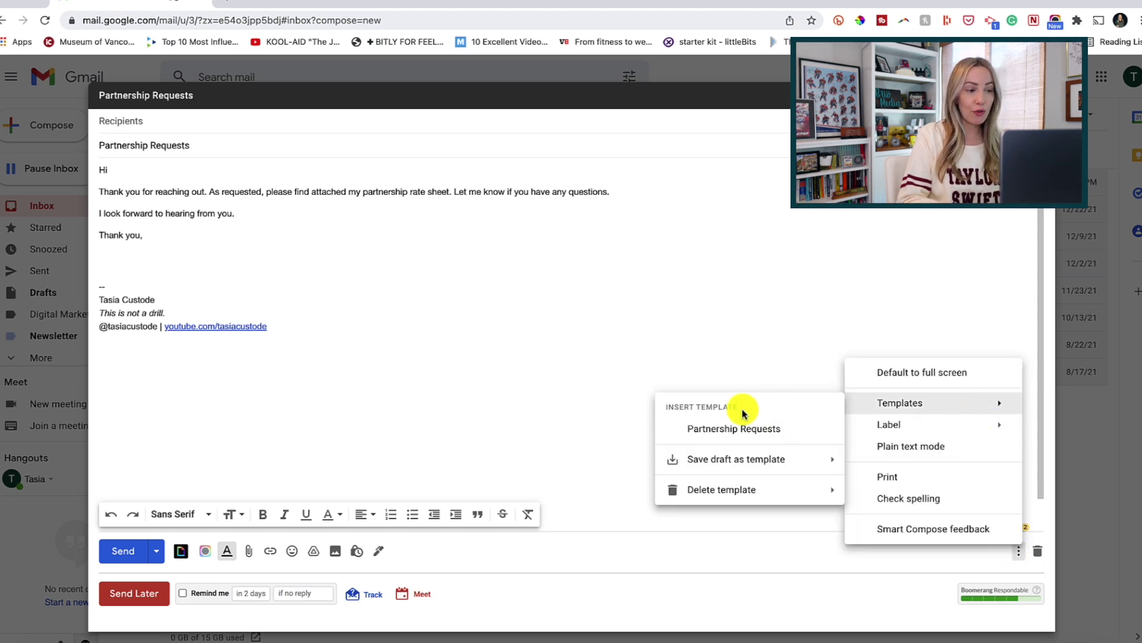
pyautogui.moveTo(732, 493)
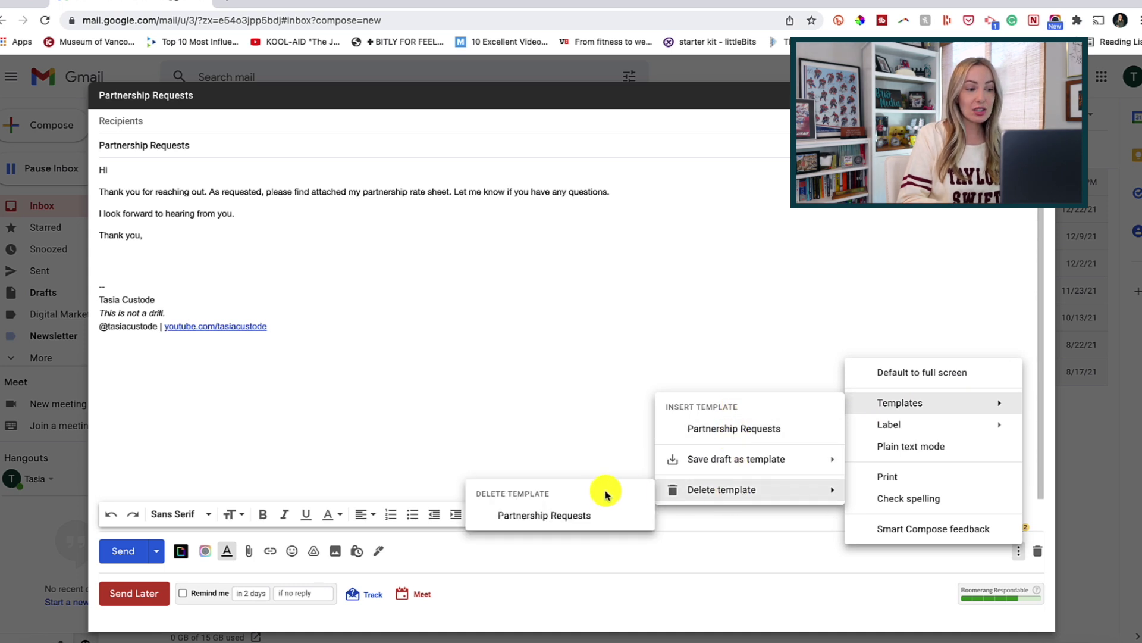
pyautogui.click(614, 522)
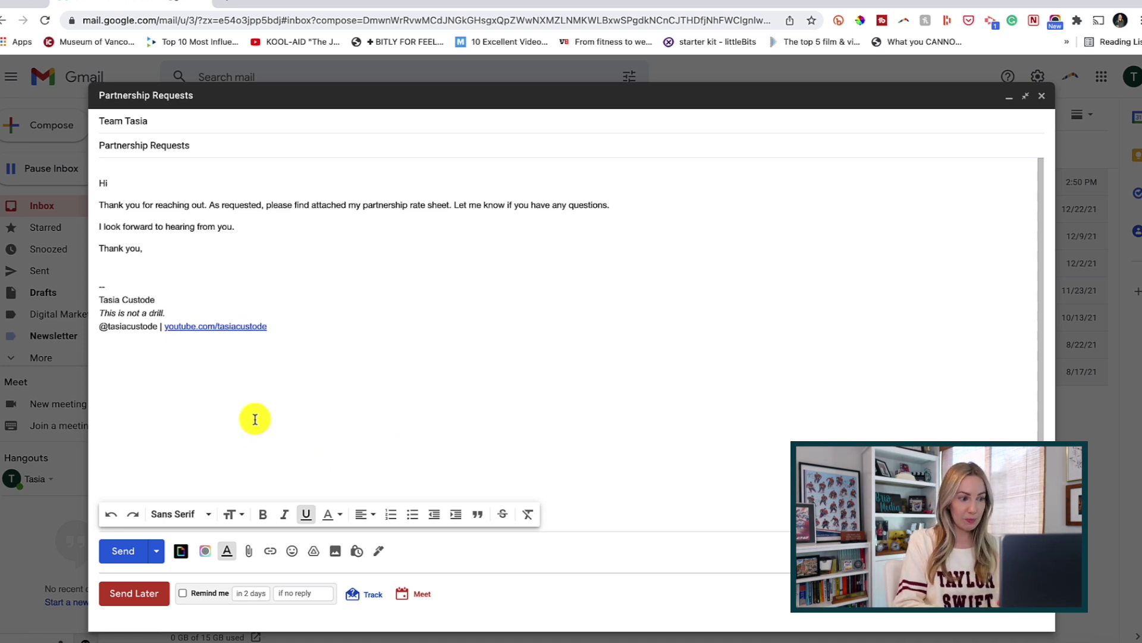
# Open the custom date and time settings for scheduling the Partnership Requests message and select the send time for editing.
pyautogui.click(158, 555)
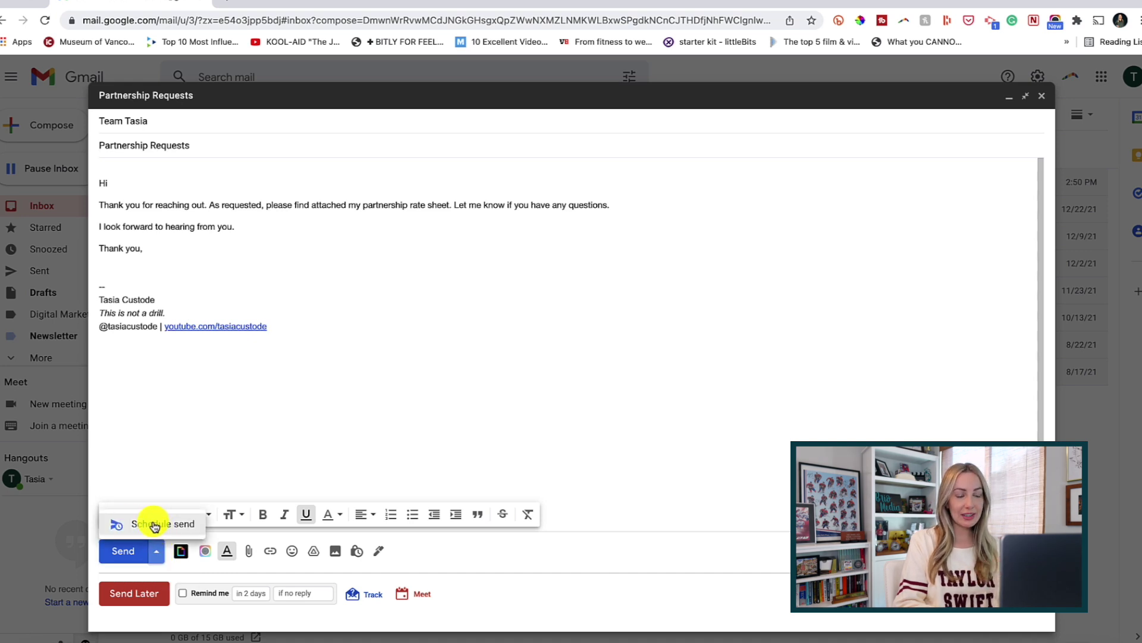
pyautogui.click(171, 527)
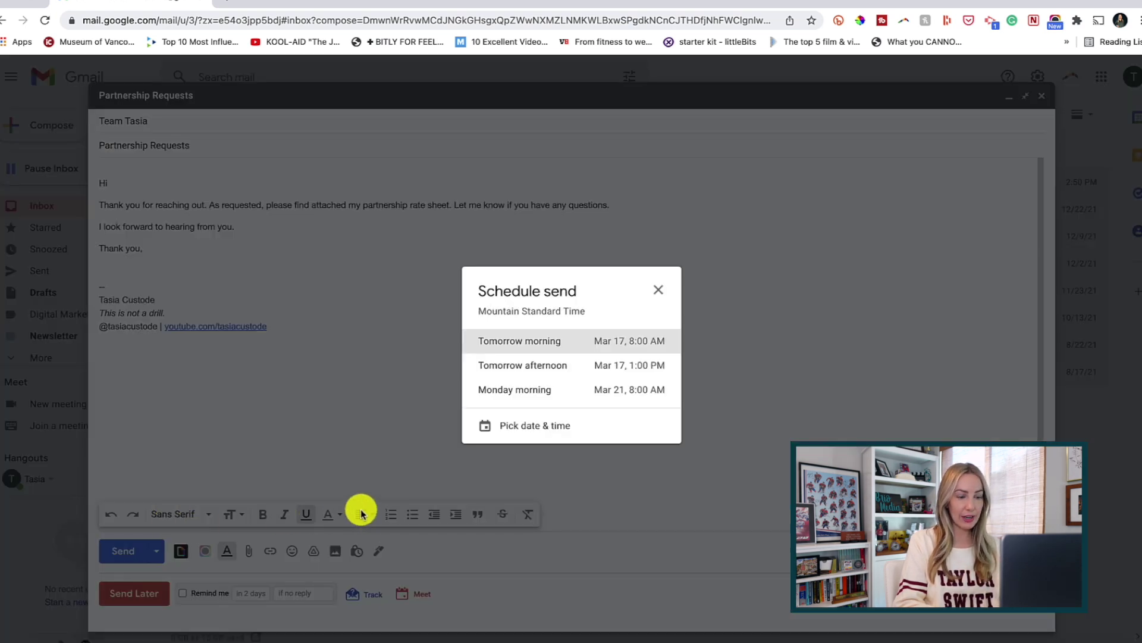
pyautogui.click(562, 428)
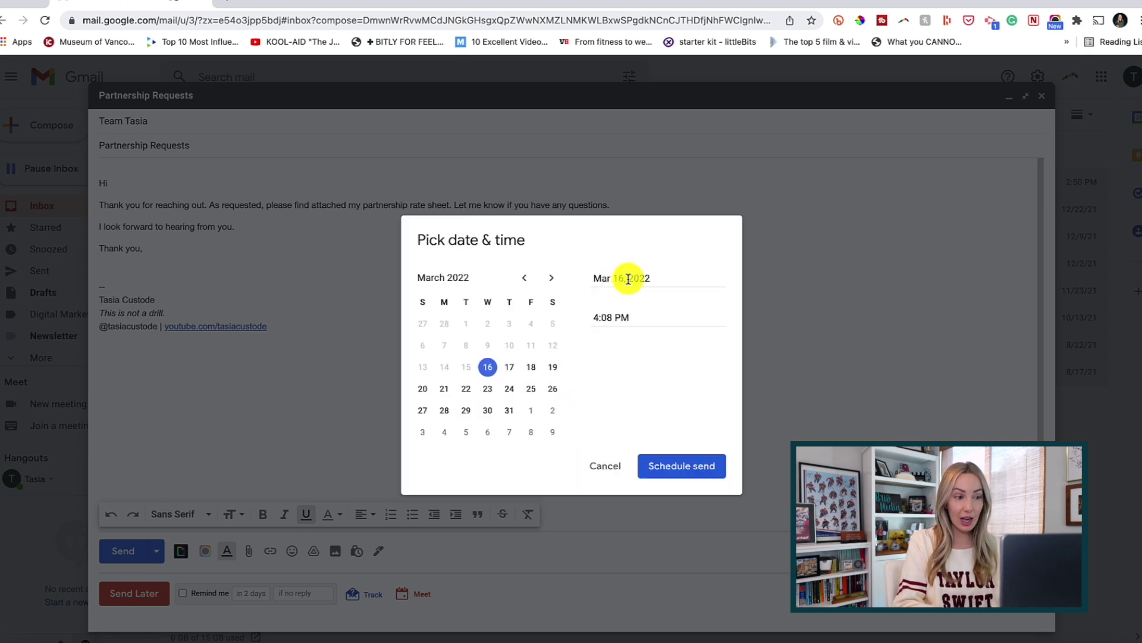
pyautogui.moveTo(613, 317); pyautogui.dragTo(592, 321)
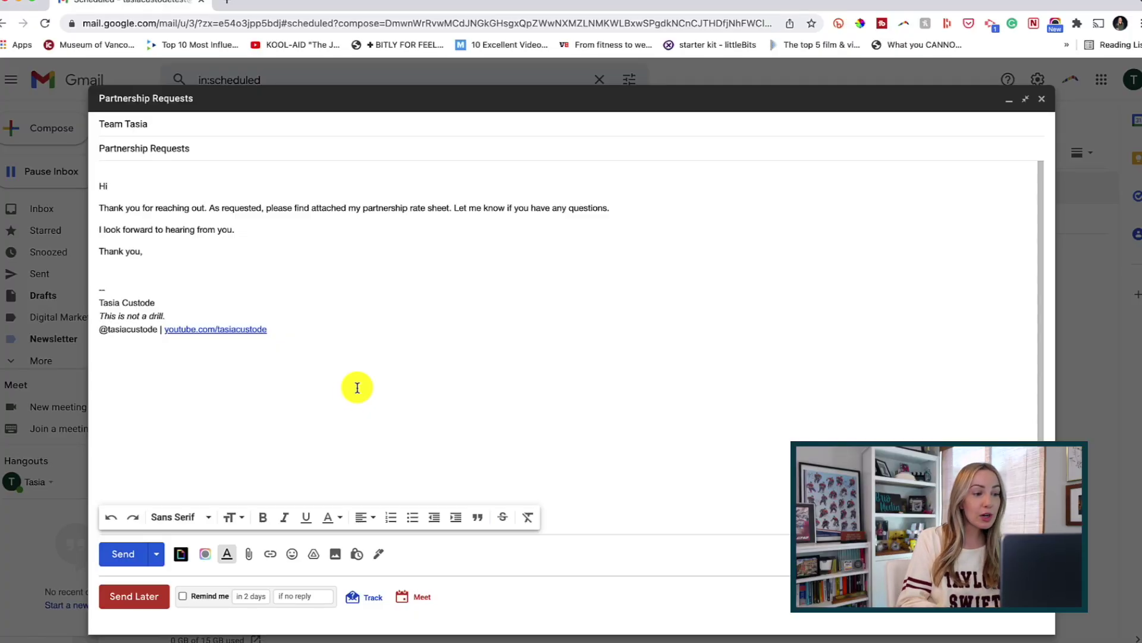
# Set up confidential mode for the message with expiration in 1 week and an SMS passcode required.
pyautogui.click(357, 555)
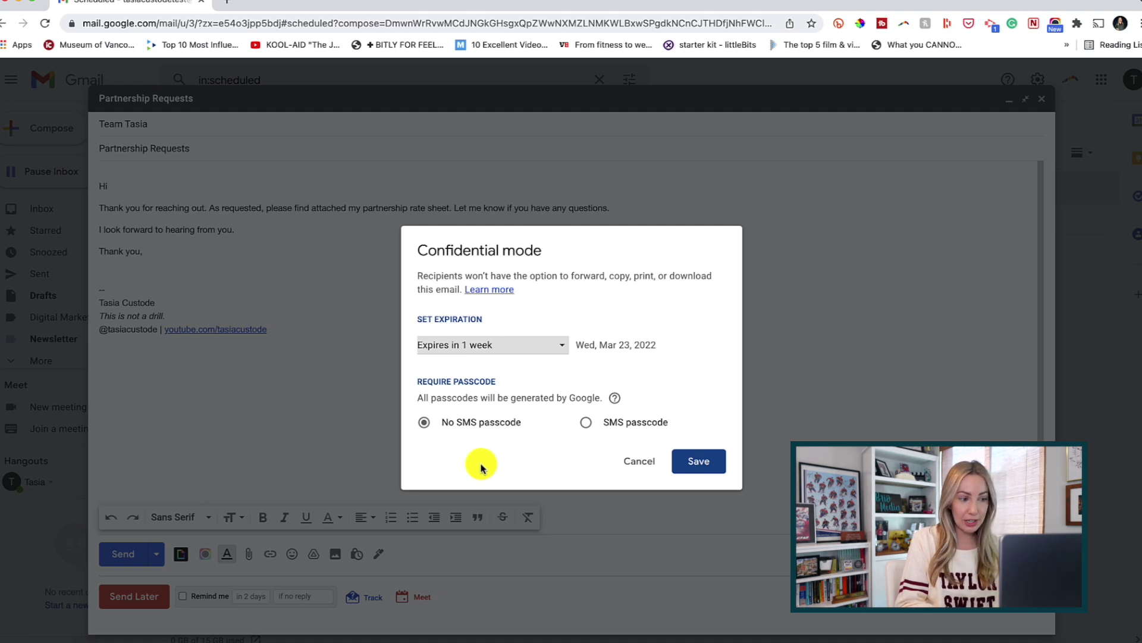
pyautogui.click(559, 353)
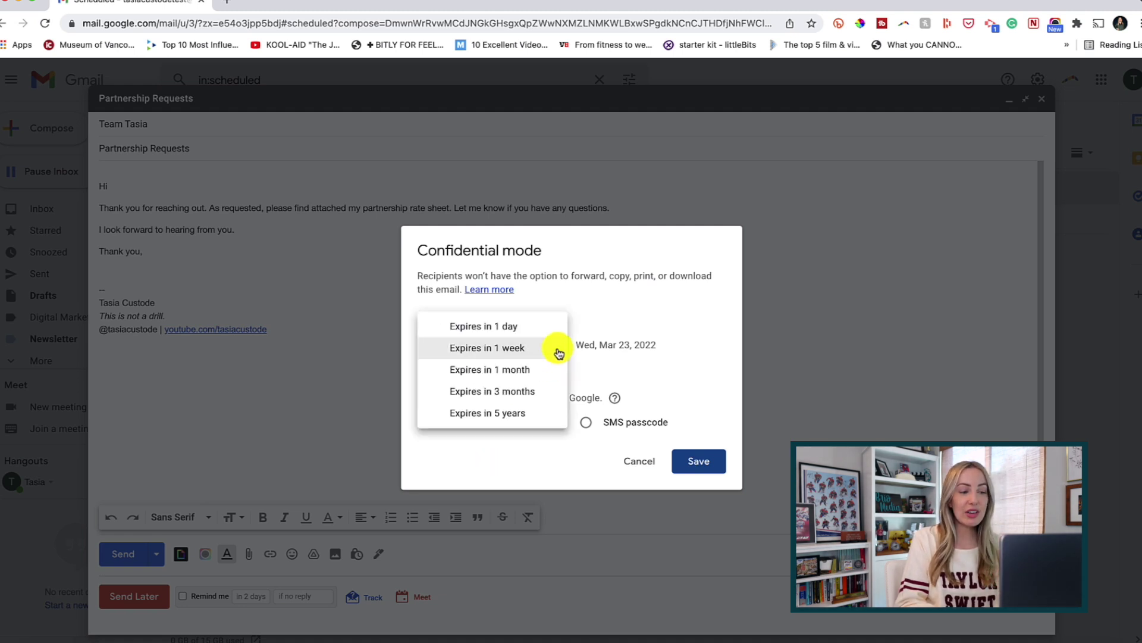
pyautogui.click(559, 351)
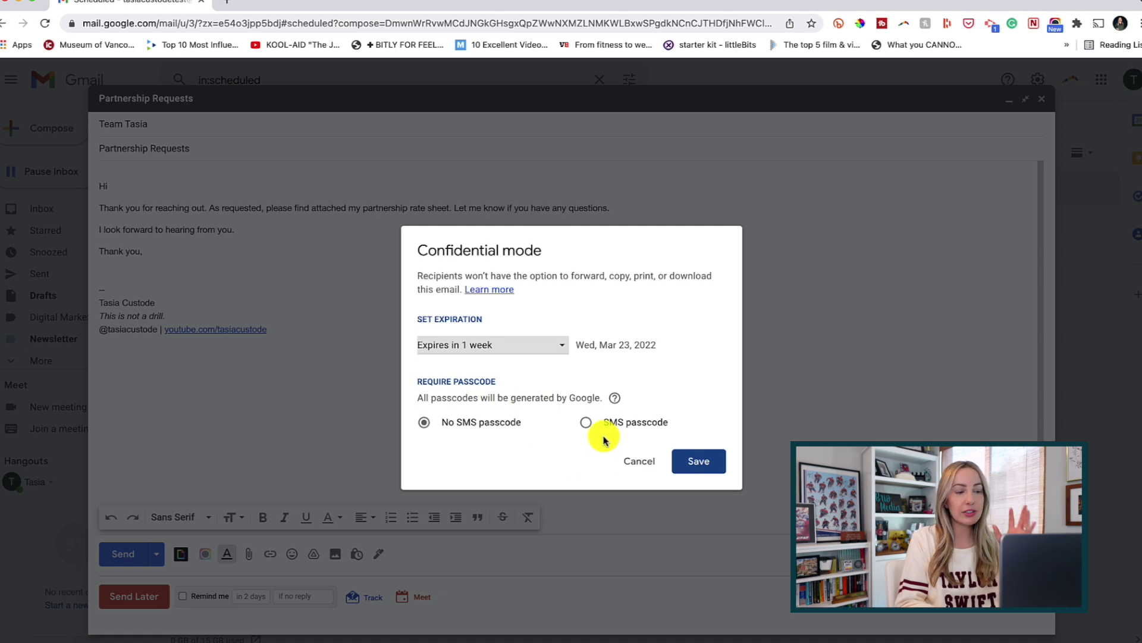
pyautogui.click(585, 423)
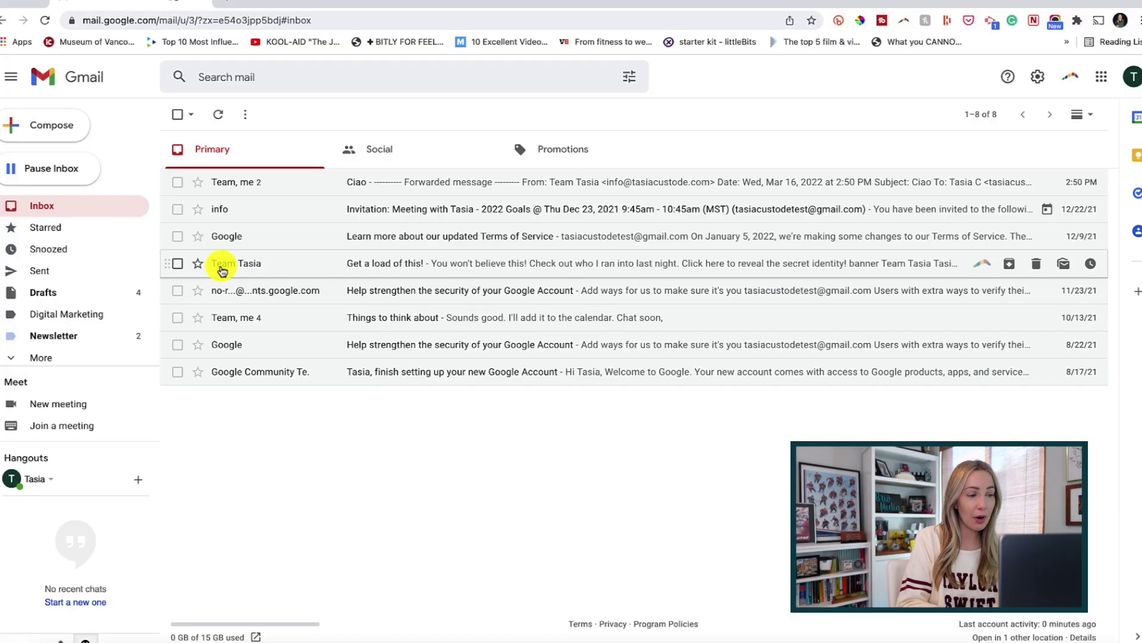
# Open the detailed contact view for the sender of the "Get a load of this!" email.
pyautogui.moveTo(222, 270)
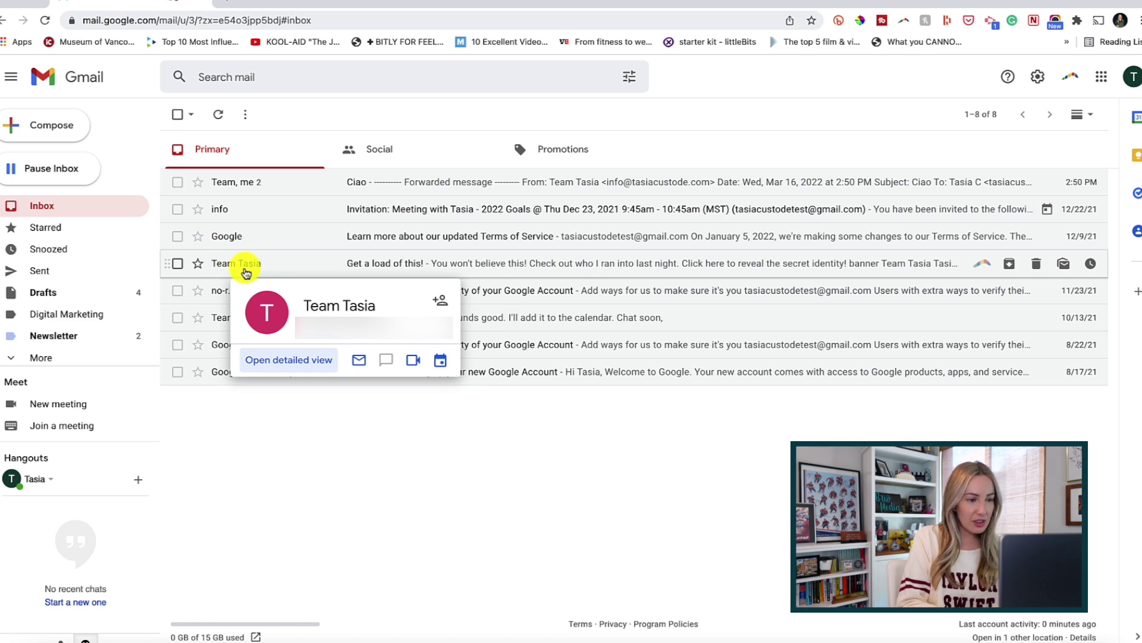
pyautogui.click(287, 364)
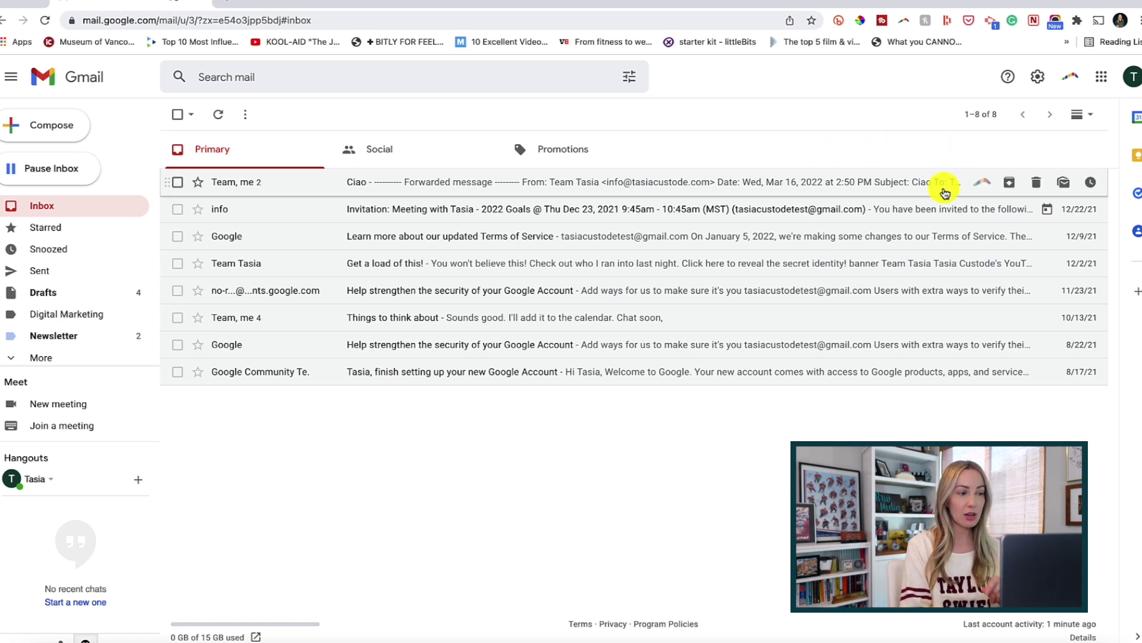
# Snooze the Ciao email until Mar 16, 2022 at 3:16 PM, and open the snooze options from within the "Get a load of this!" email.
pyautogui.click(1092, 183)
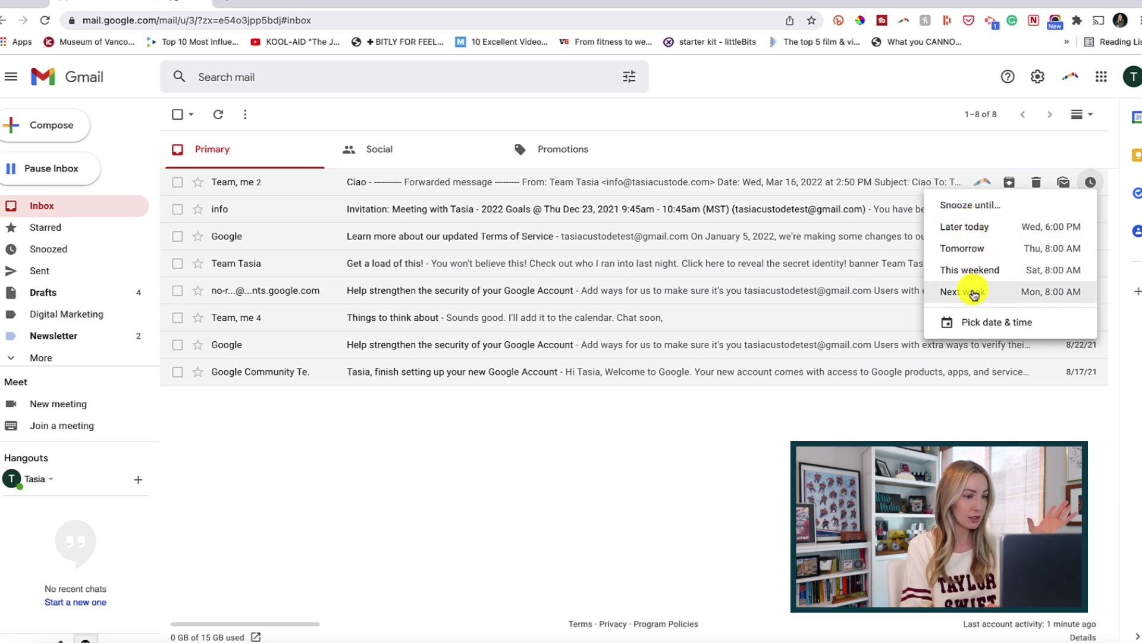
pyautogui.click(1020, 324)
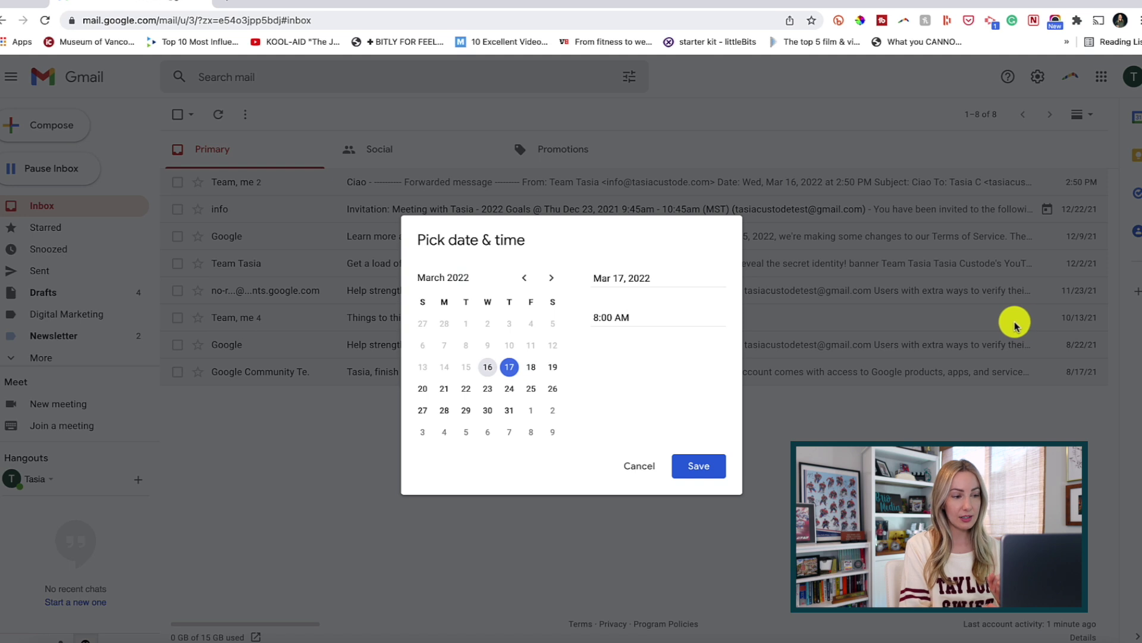
pyautogui.click(488, 367)
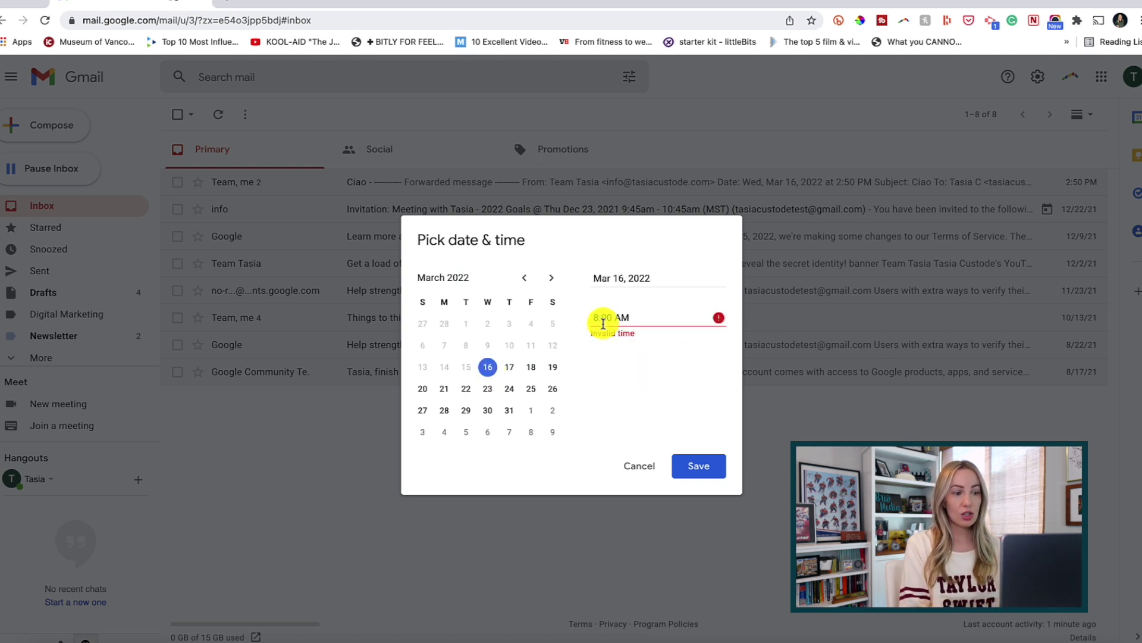
pyautogui.tripleClick(597, 318)
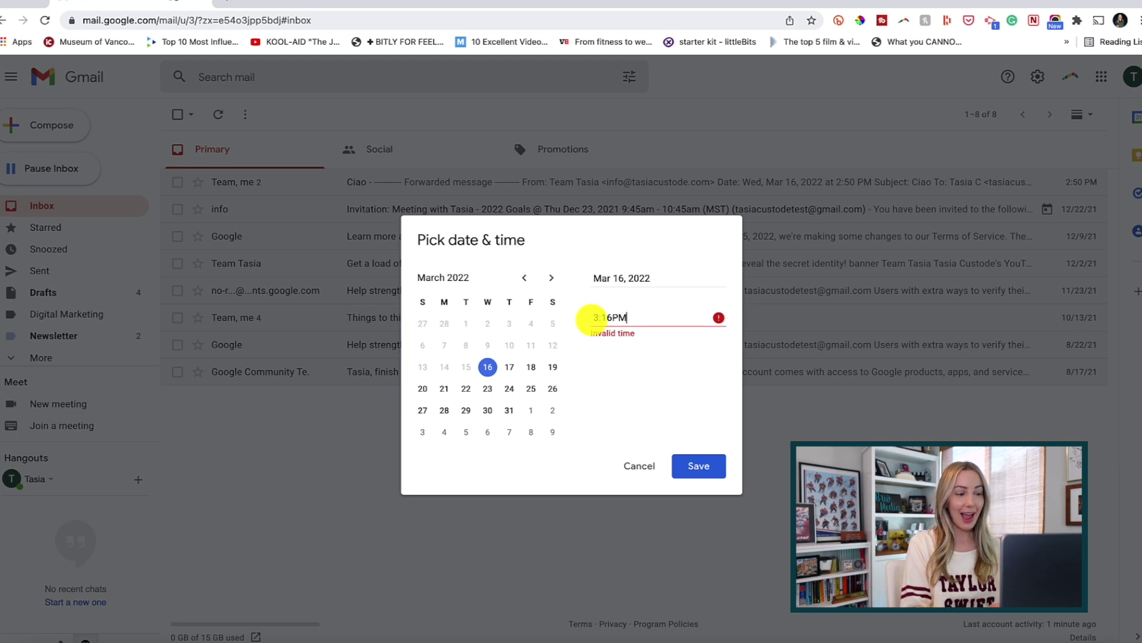
pyautogui.write('3:16PM')
pyautogui.click(699, 466)
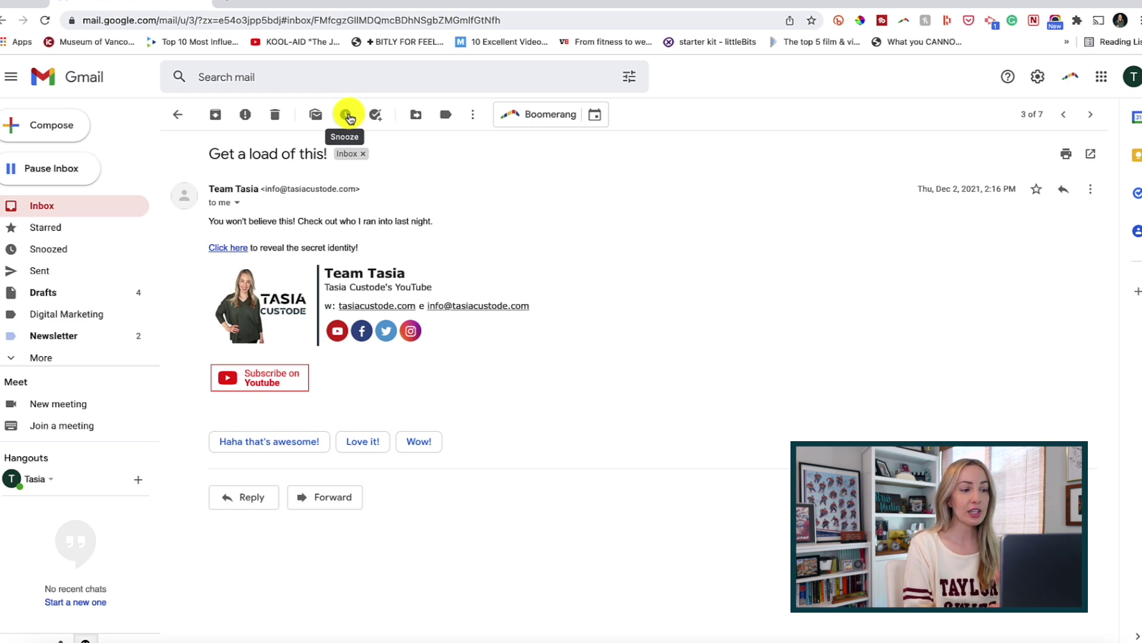
pyautogui.click(348, 116)
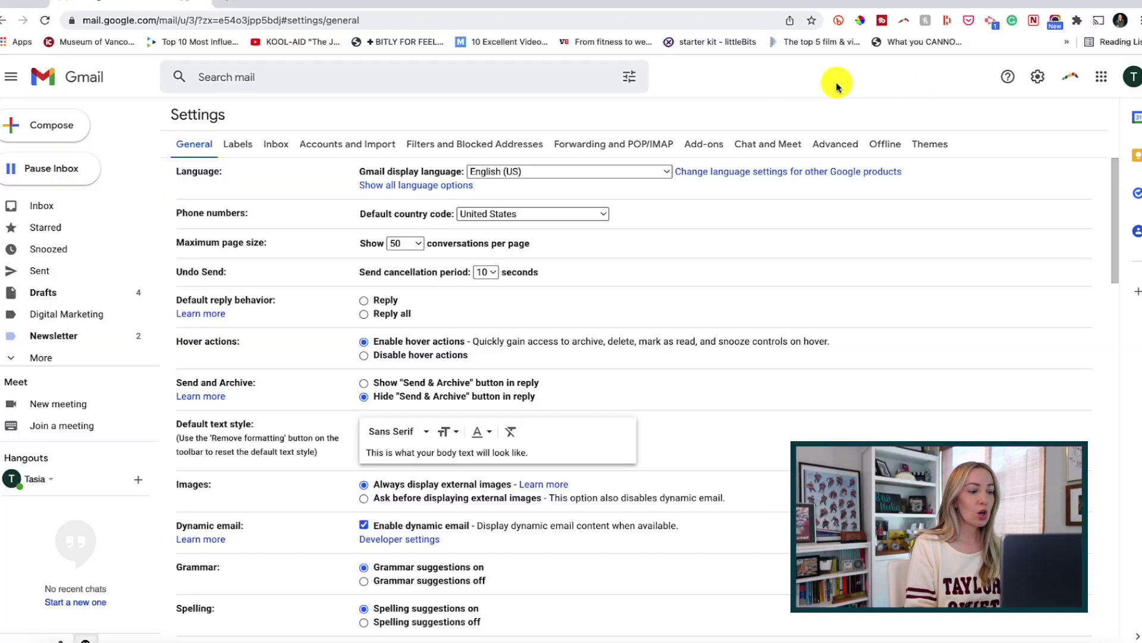
pyautogui.moveTo(1114, 173); pyautogui.dragTo(1122, 339)
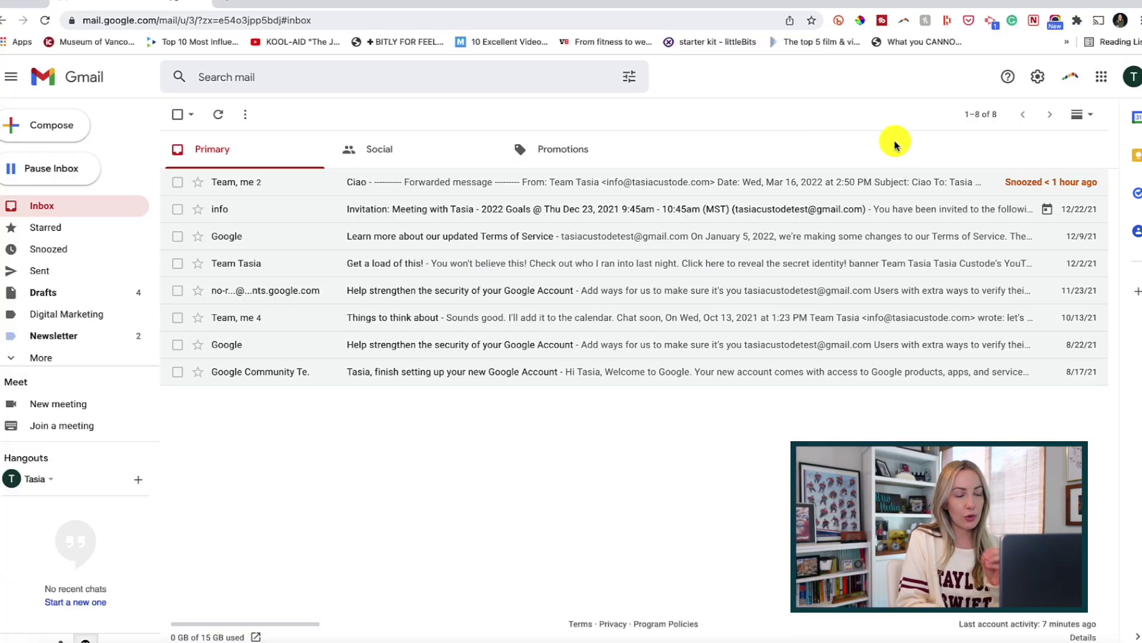
# Enable offline mail in the Offline settings.
pyautogui.click(1038, 76)
pyautogui.click(1028, 145)
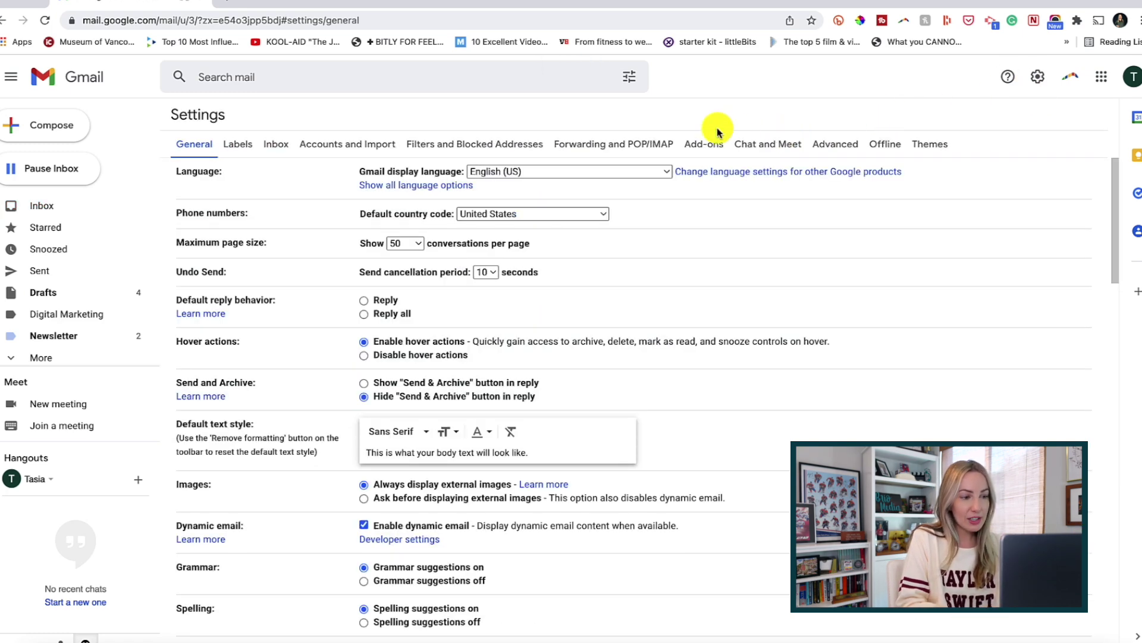
pyautogui.click(882, 144)
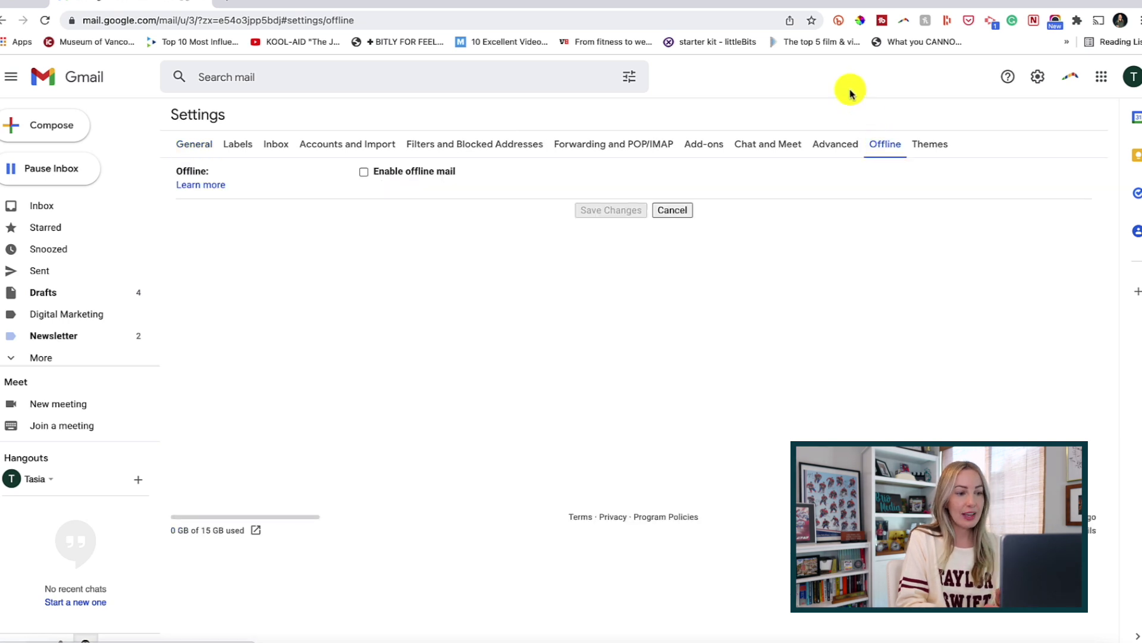
pyautogui.click(363, 173)
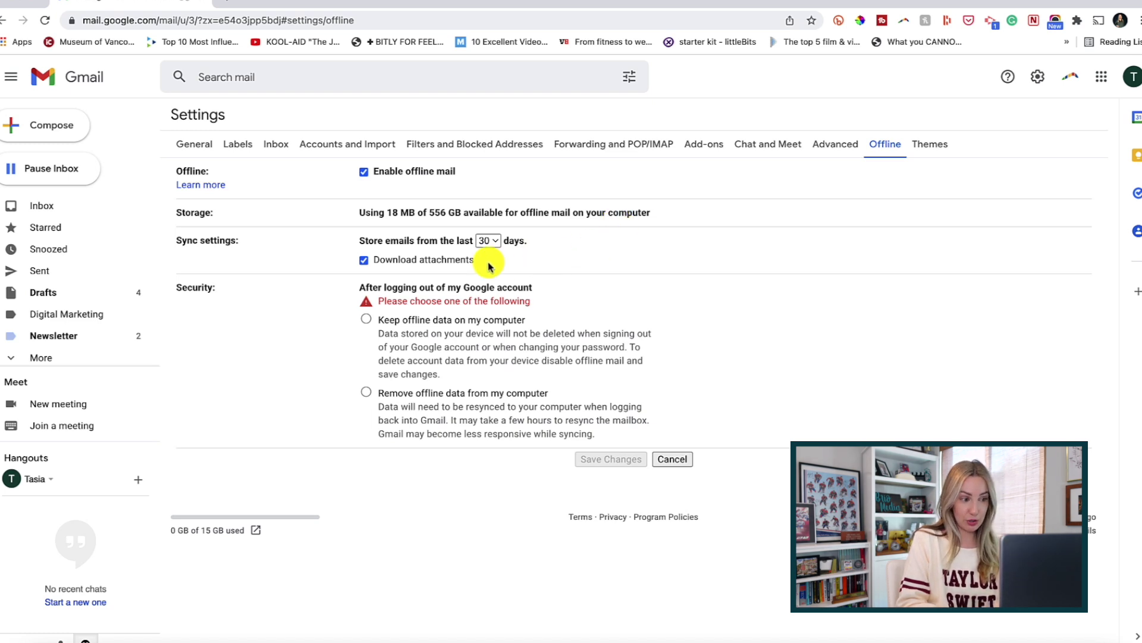
# Keep offline sync at 30 days with attachments downloaded, and choose to remove offline data from the computer after logging out.
pyautogui.click(494, 244)
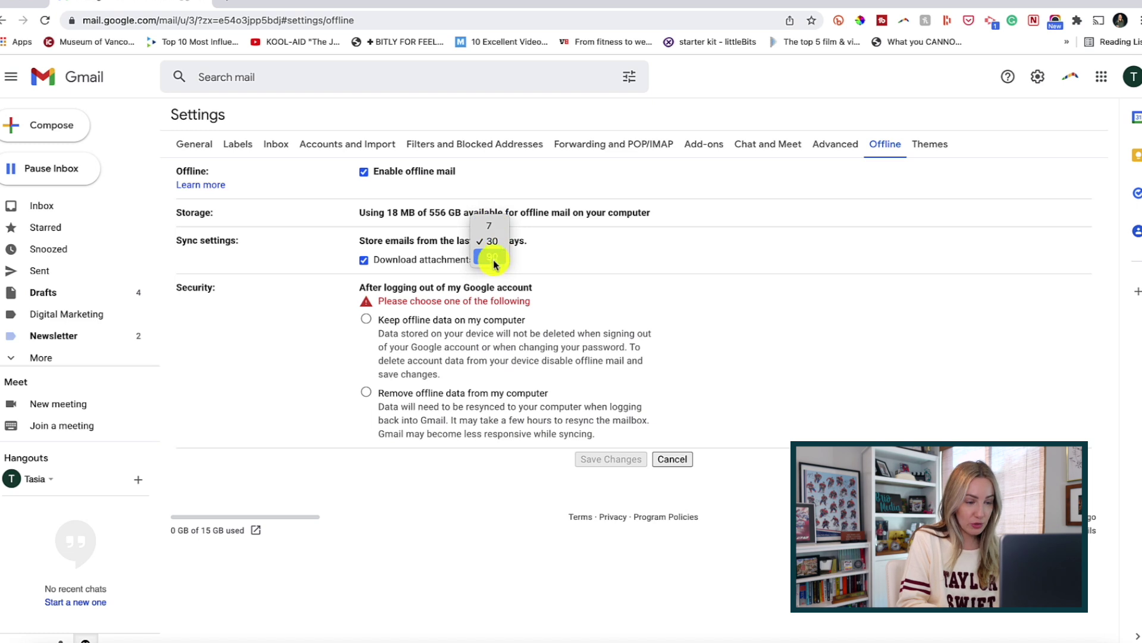
pyautogui.click(542, 247)
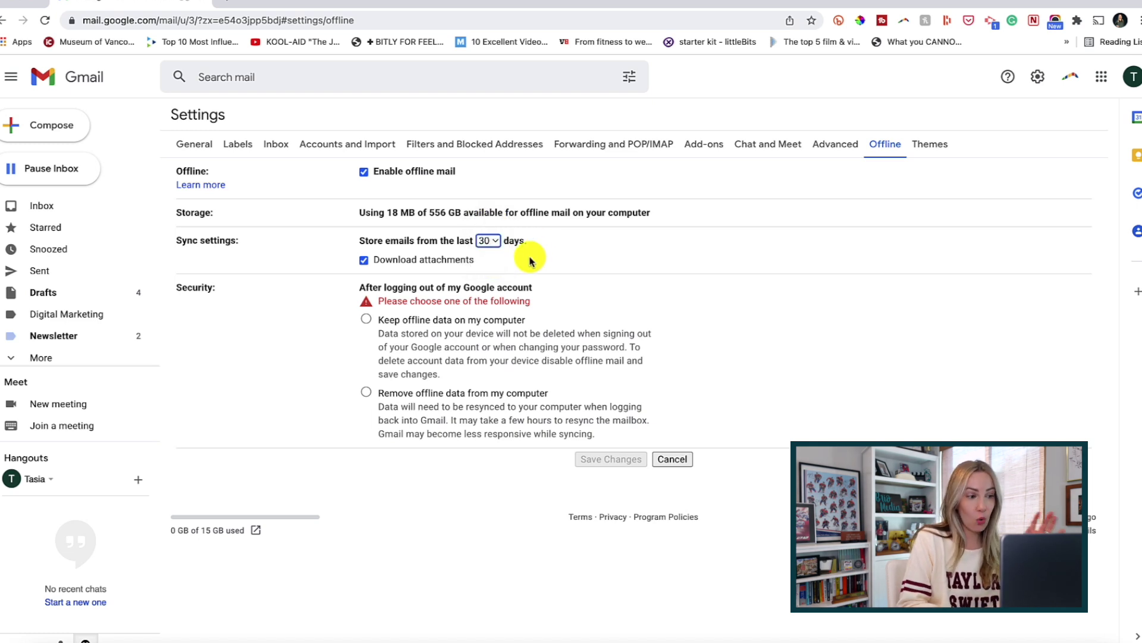
pyautogui.click(363, 261)
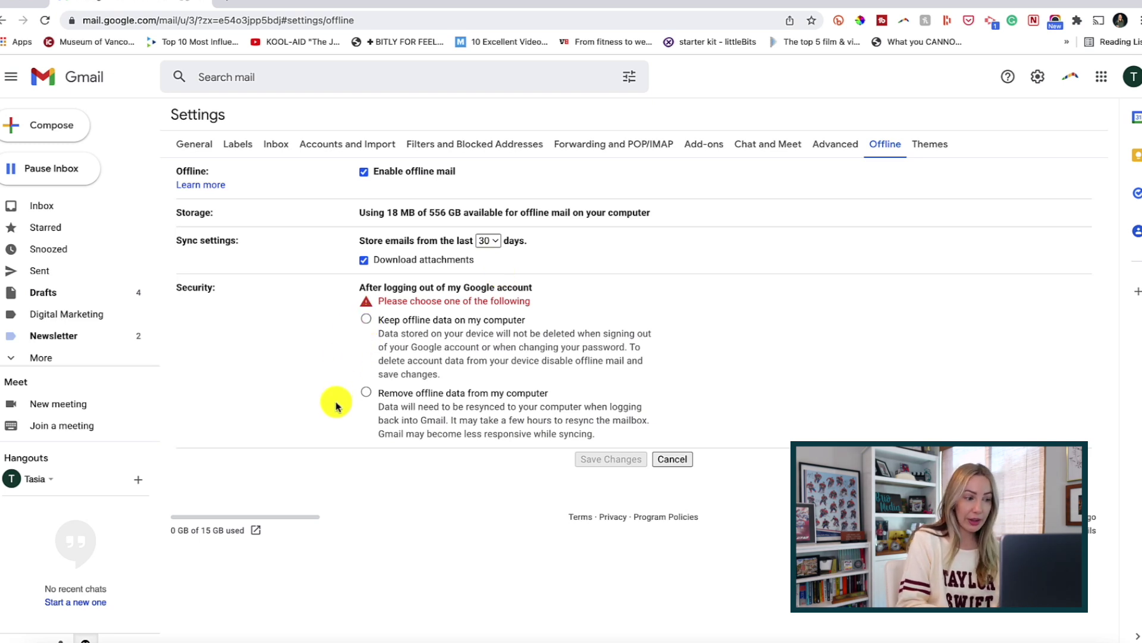
pyautogui.click(365, 394)
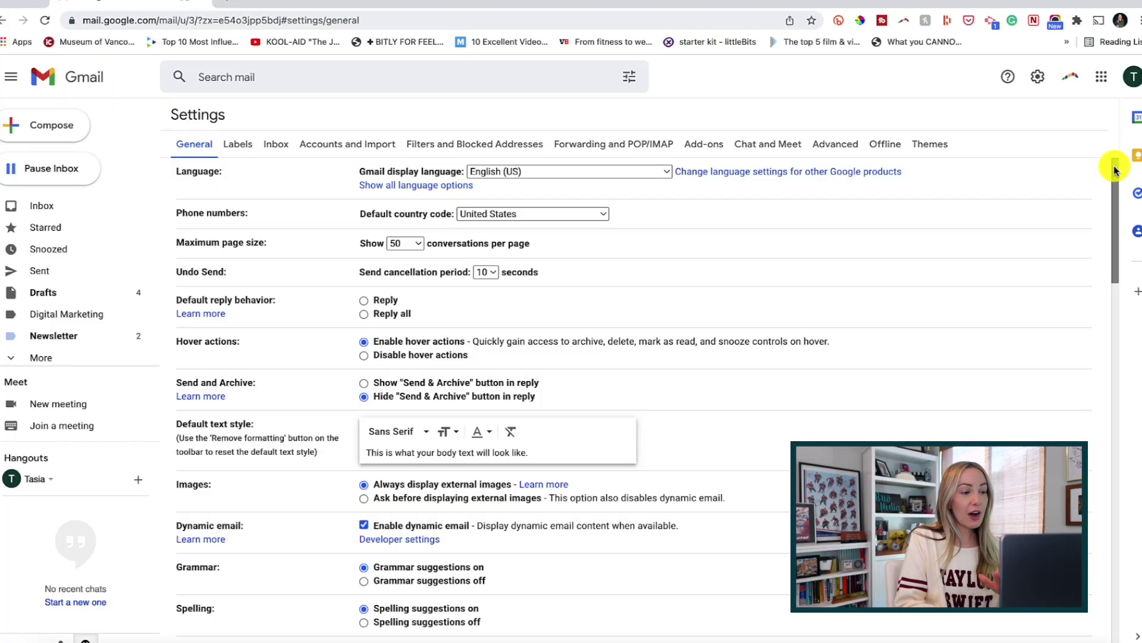
pyautogui.moveTo(1115, 171); pyautogui.dragTo(1114, 295)
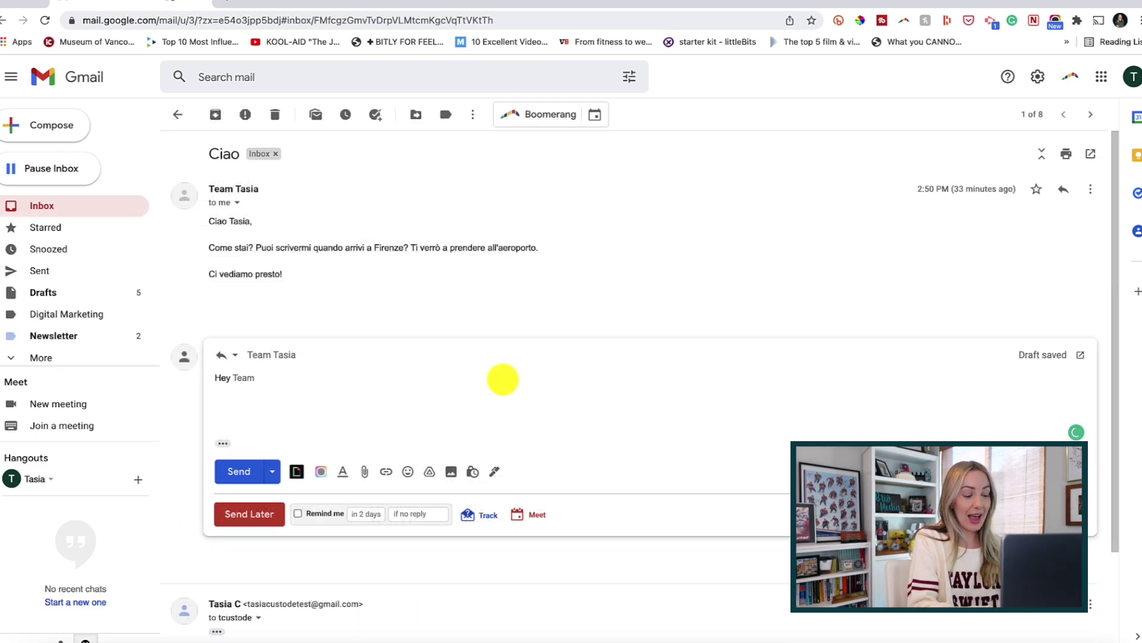
# Complete the greeting "Hey Team," in the reply to the Ciao email and start a new paragraph with "Let me know if you have".
pyautogui.write(',')
pyautogui.press('Return')
pyautogui.press('Return')
pyautogui.write('Let me know if you have')
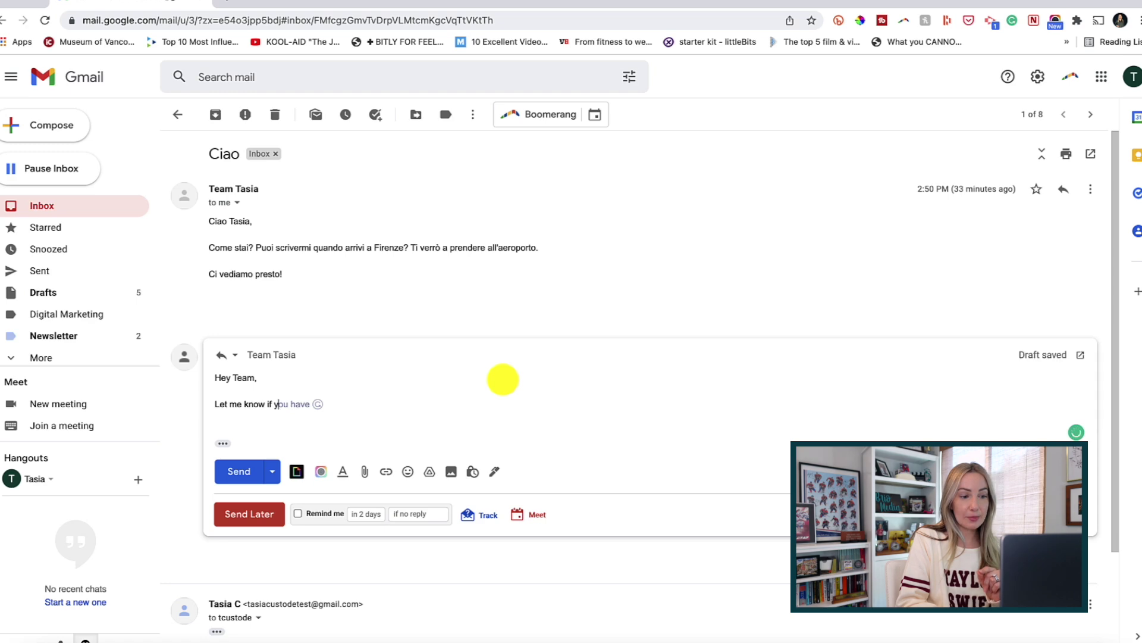